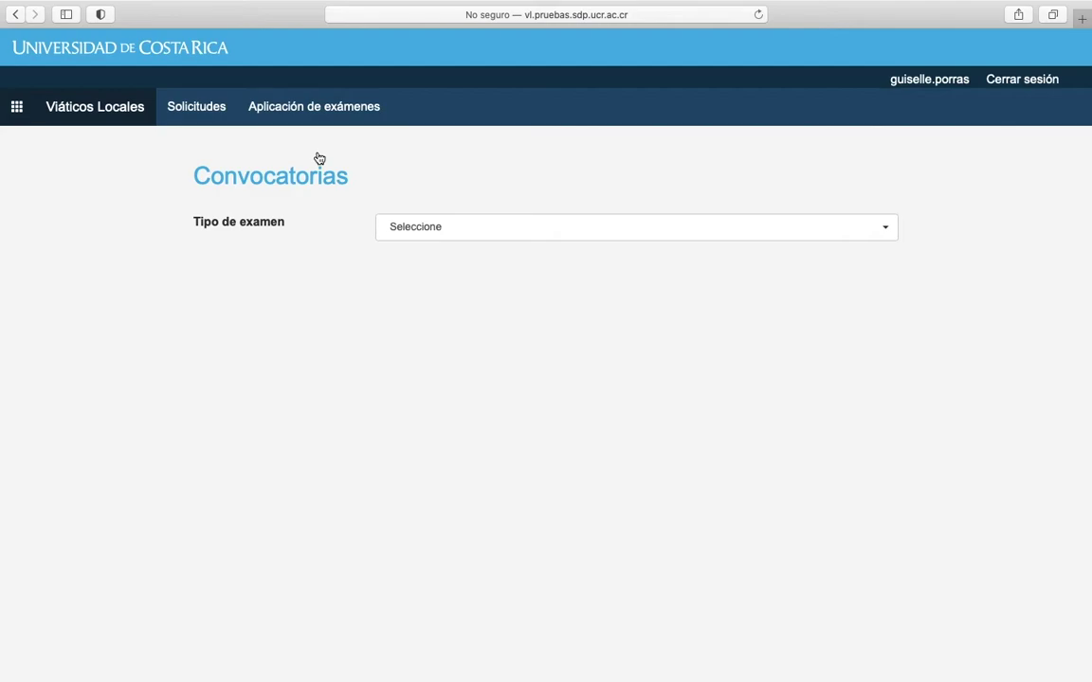
Set the exam type filter to Prueba de Aptitud Académica.
{"action": "left_click", "coordinate": [398, 223]}
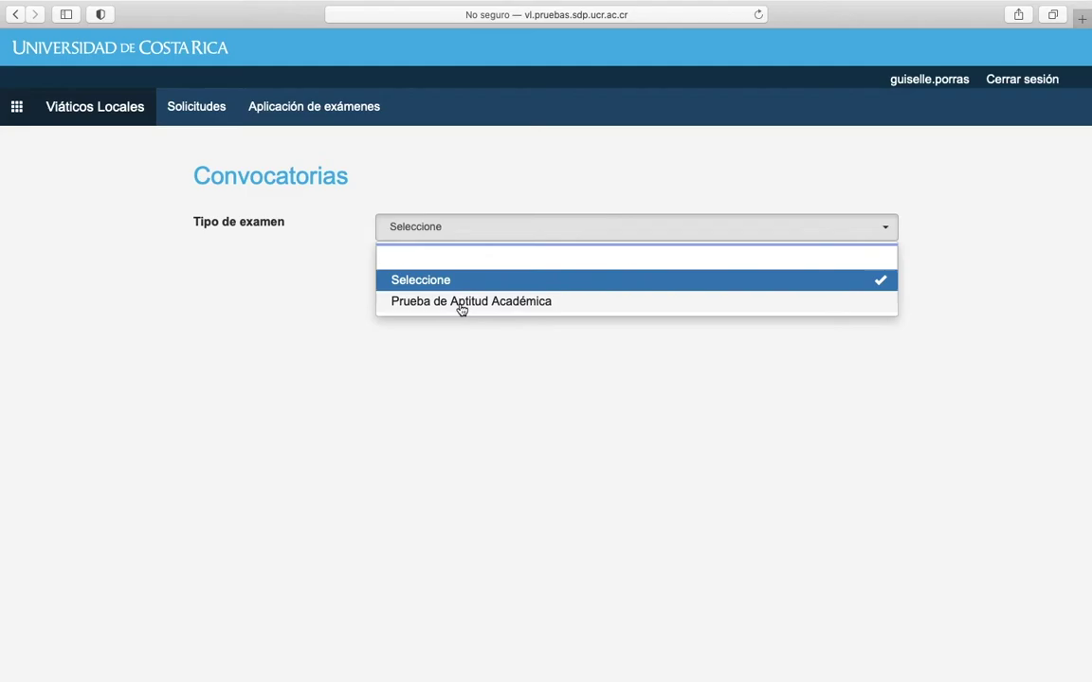
{"action": "left_click", "coordinate": [462, 302]}
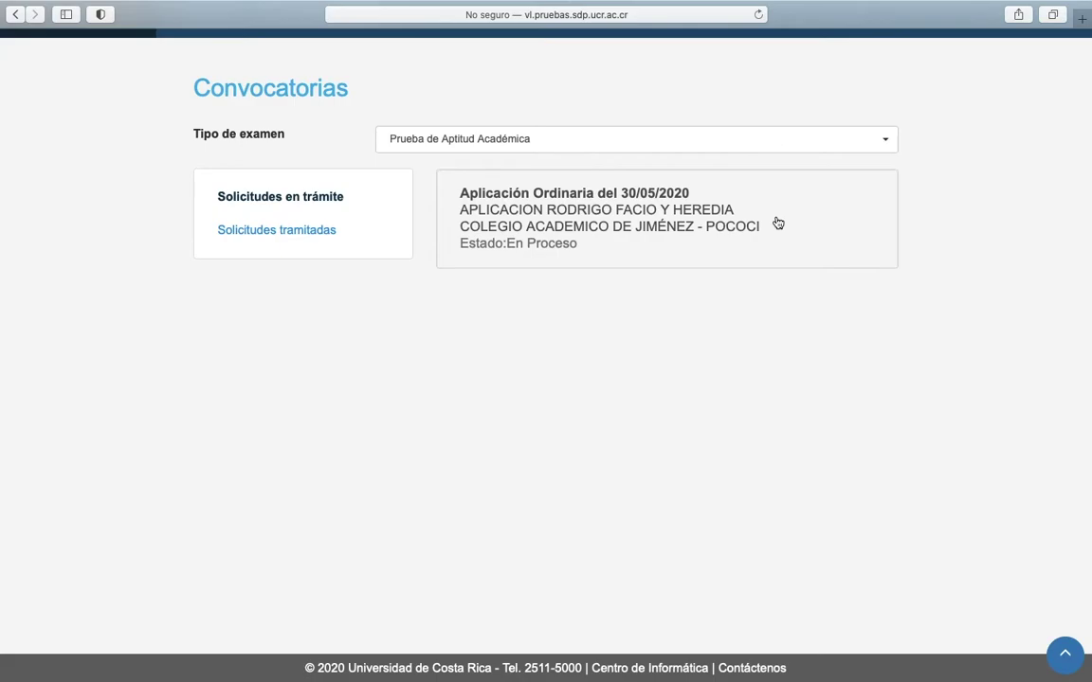
{"action": "left_click", "coordinate": [533, 261]}
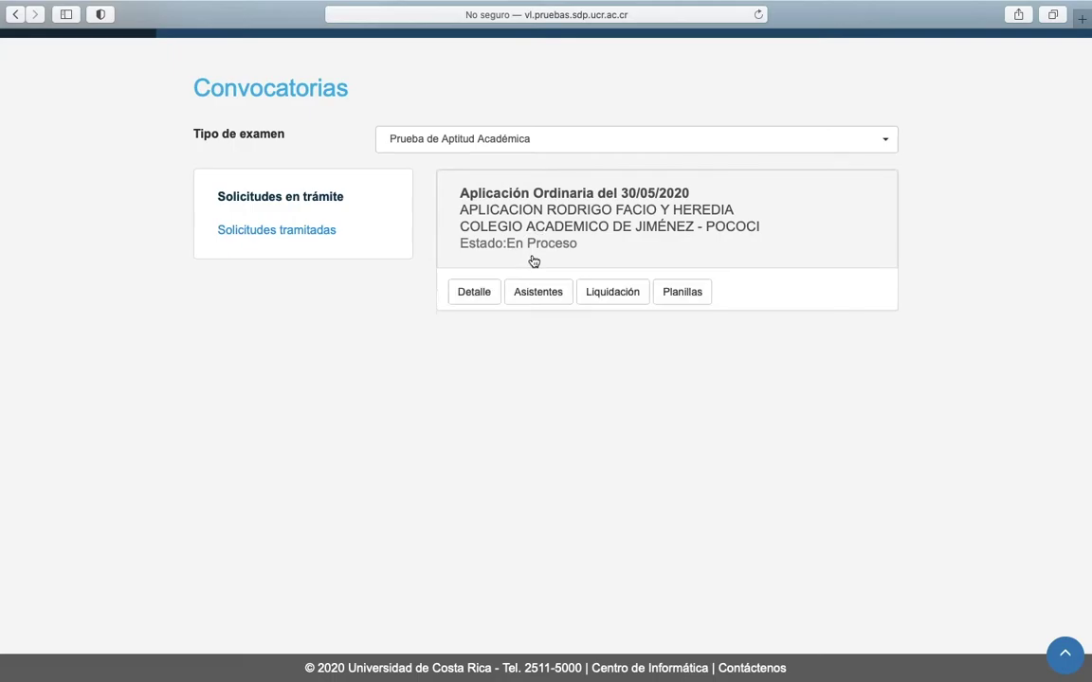
{"action": "left_click", "coordinate": [475, 294]}
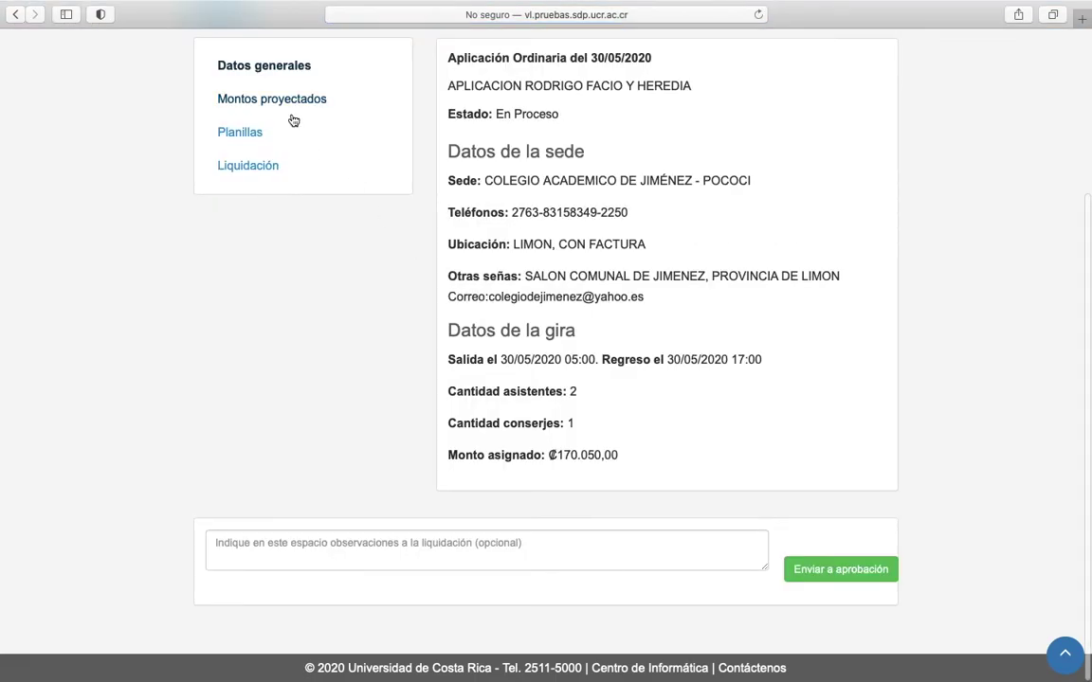
{"action": "scroll", "coordinate": [398, 146], "scroll_direction": "up", "scroll_amount": 2}
{"action": "scroll", "coordinate": [399, 146], "scroll_direction": "up", "scroll_amount": 4}
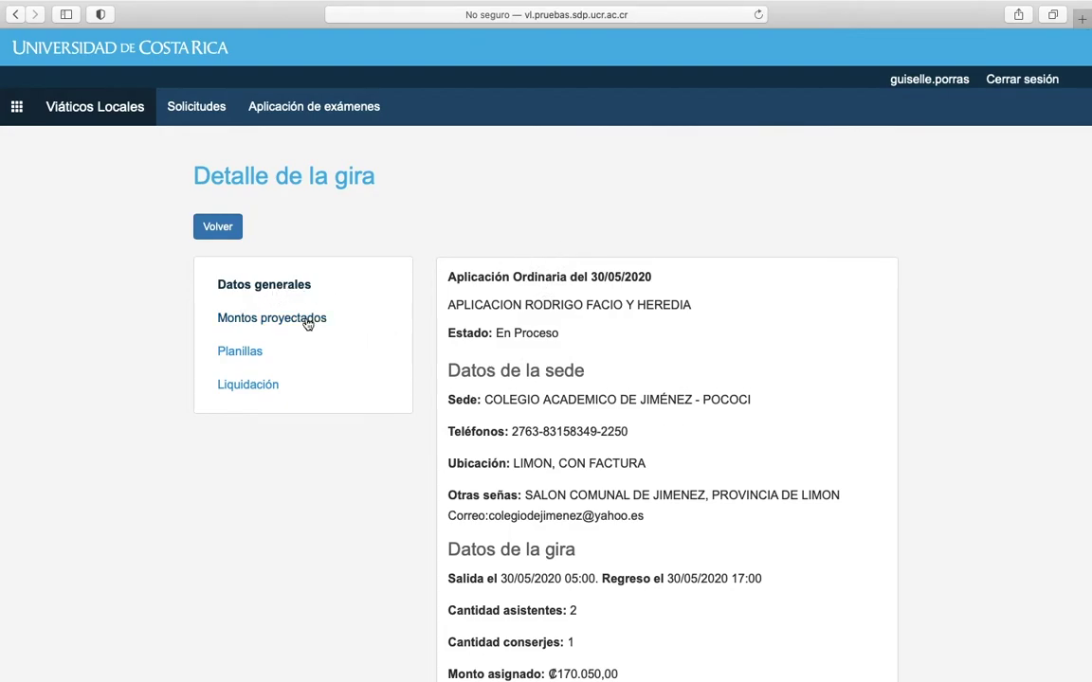
{"action": "left_click", "coordinate": [306, 323]}
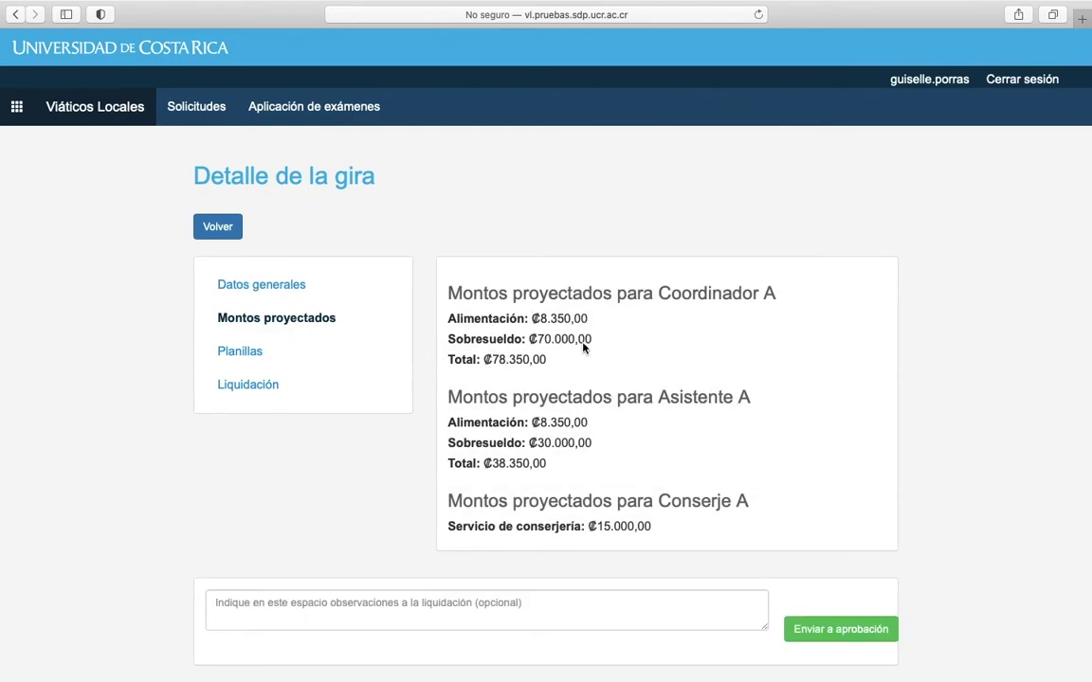
{"action": "left_click", "coordinate": [218, 228]}
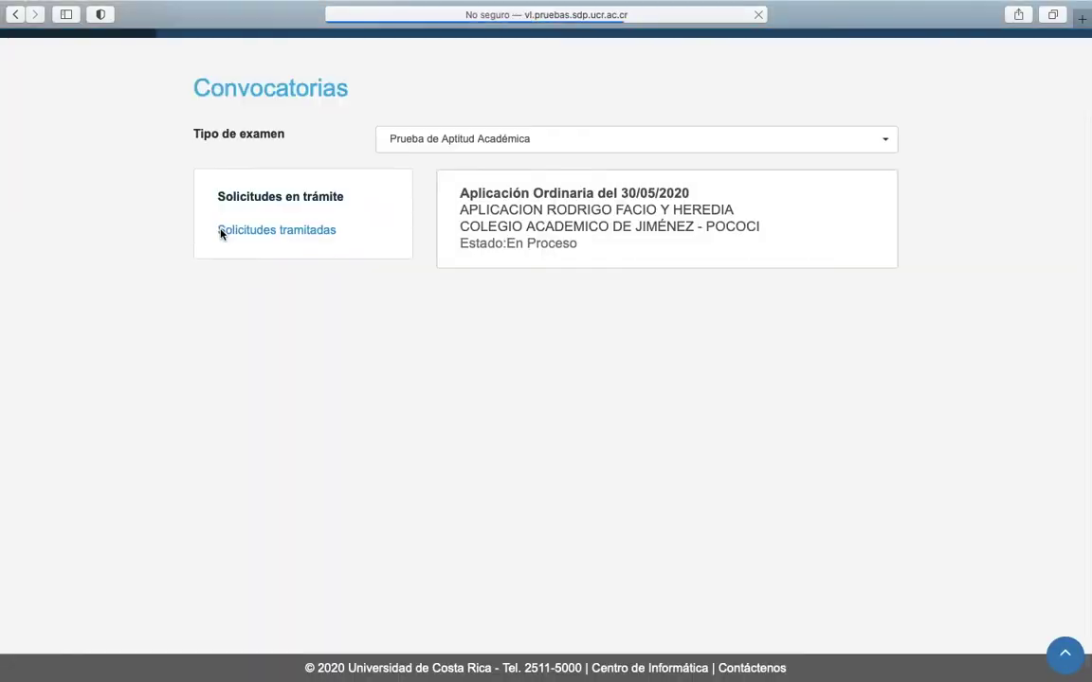
Open the 30/05/2020 application's Registro de asistentes and select the first staff member by name.
{"action": "left_click", "coordinate": [514, 220]}
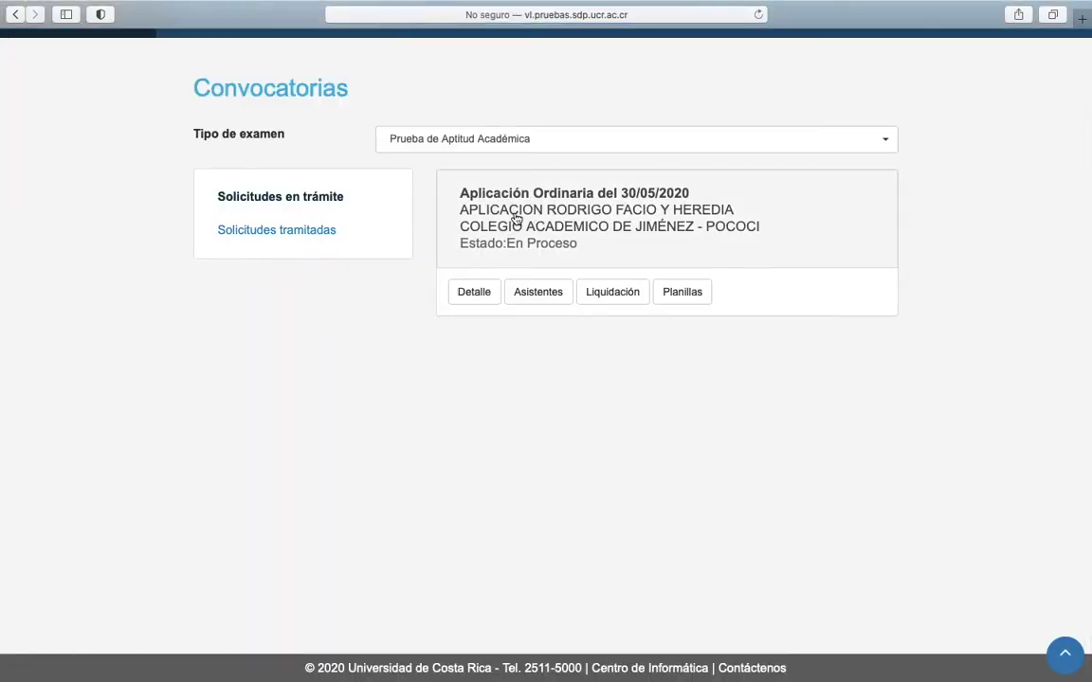
{"action": "left_click", "coordinate": [539, 293]}
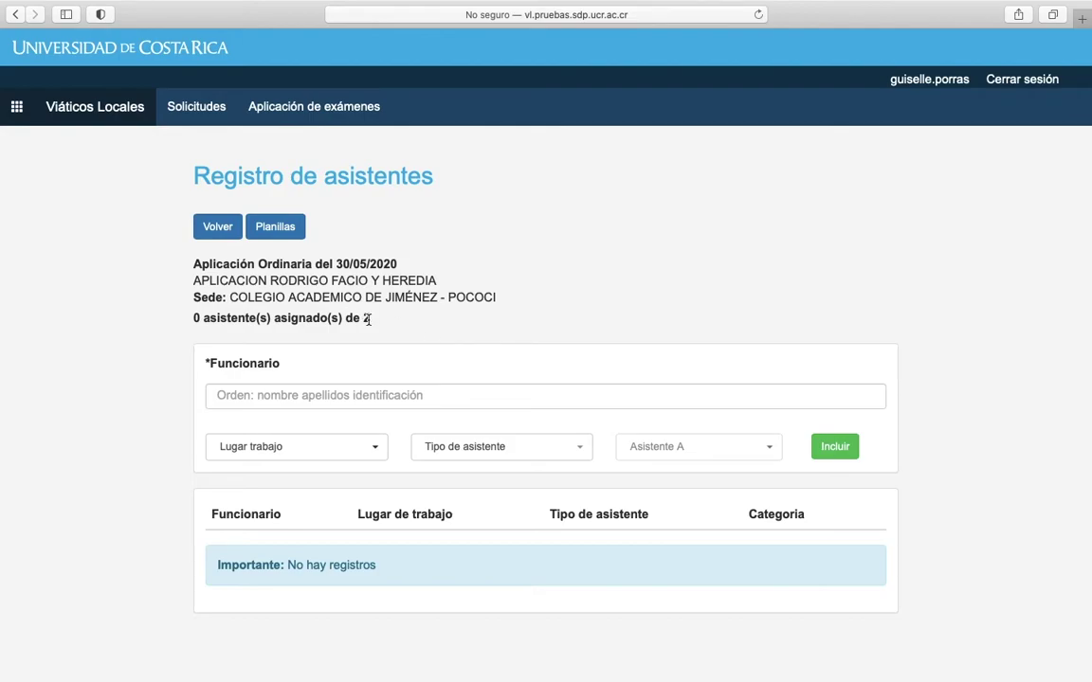
{"action": "left_click", "coordinate": [417, 388]}
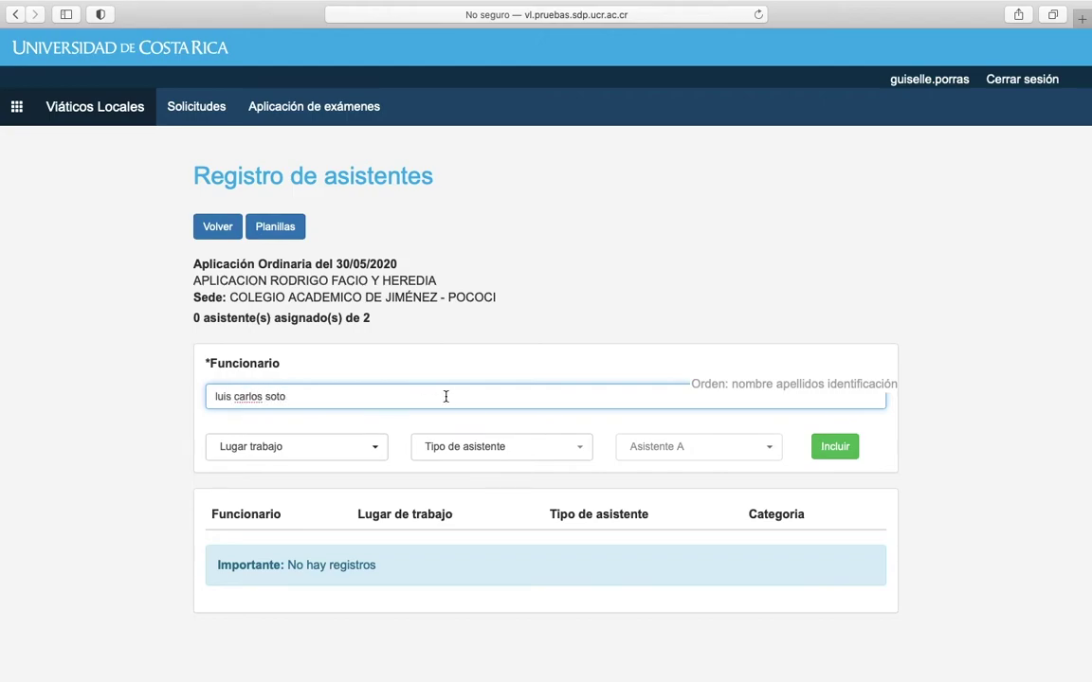
{"action": "left_click", "coordinate": [373, 430]}
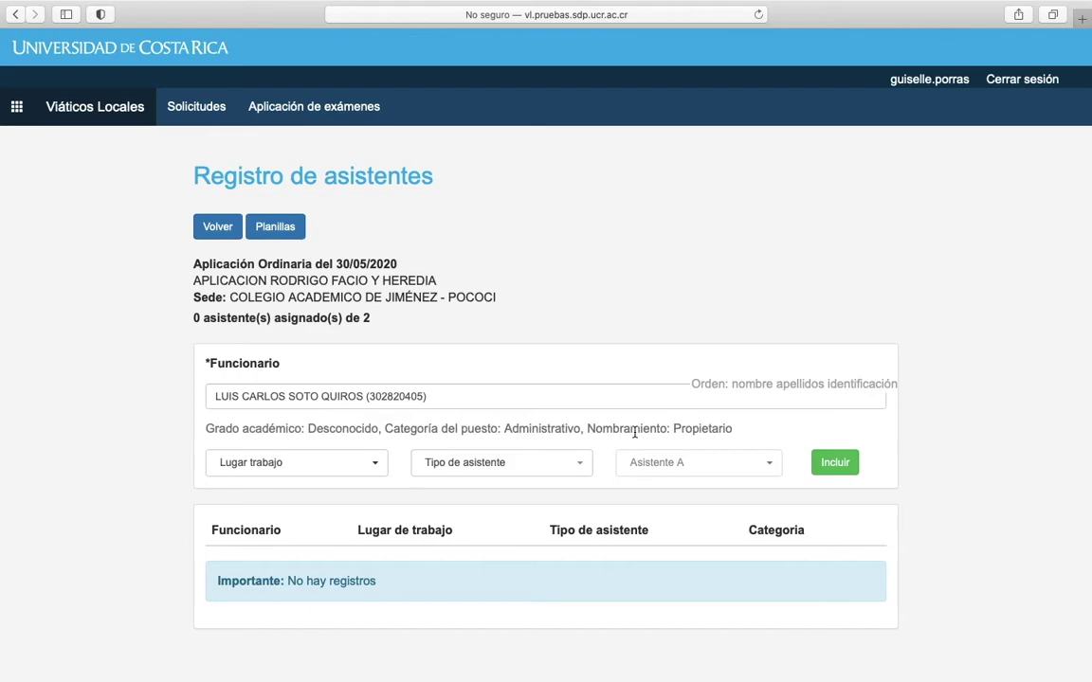
Set workplace Sede Central and assistant type Aplicador, then include the staff member.
{"action": "left_click", "coordinate": [344, 461]}
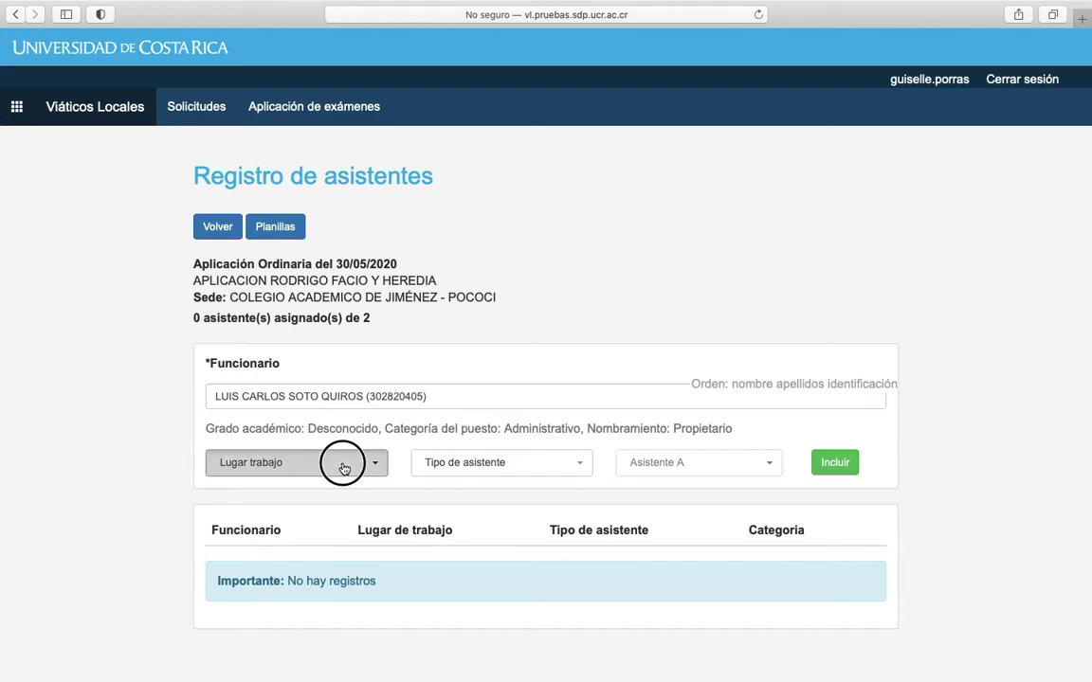
{"action": "left_click", "coordinate": [302, 205]}
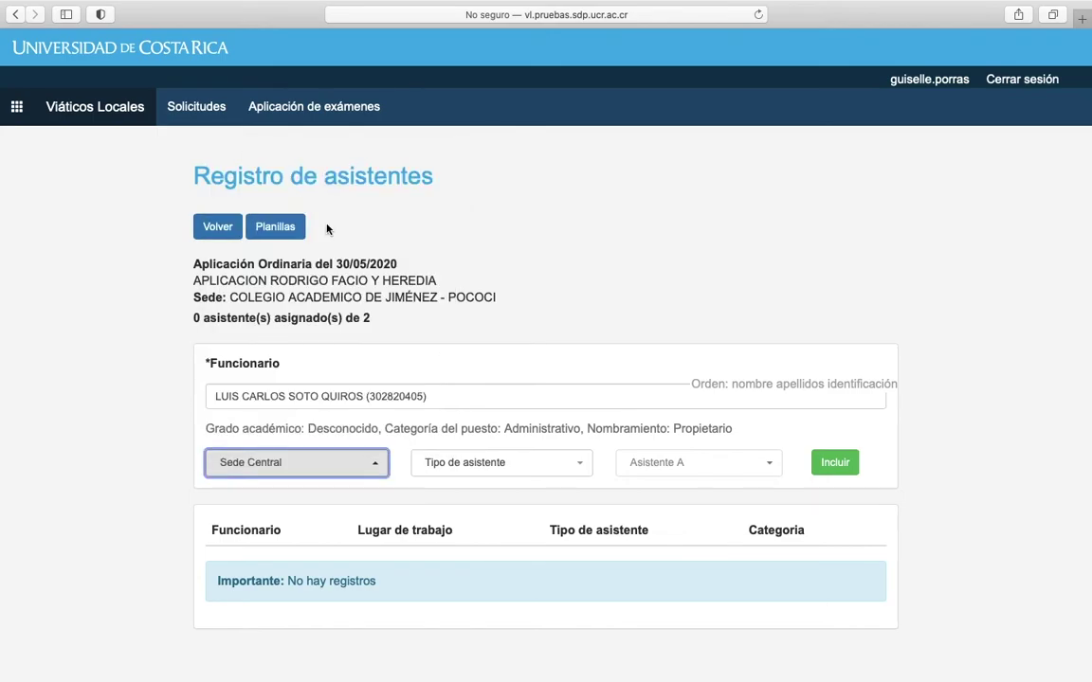
{"action": "left_click", "coordinate": [492, 462]}
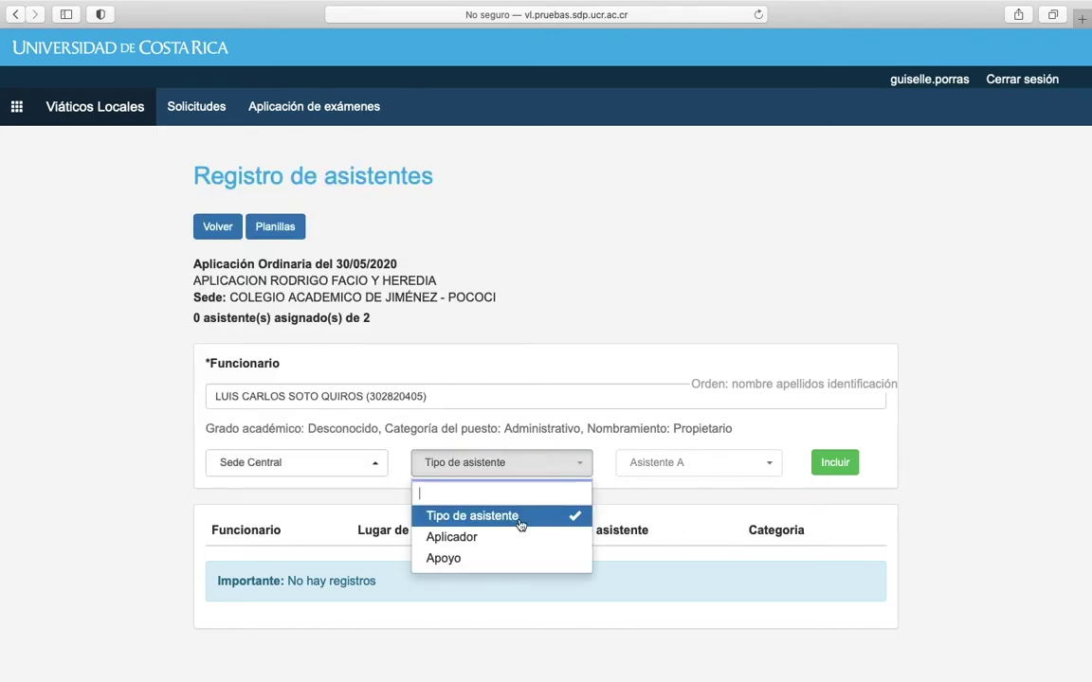
{"action": "left_click", "coordinate": [489, 541]}
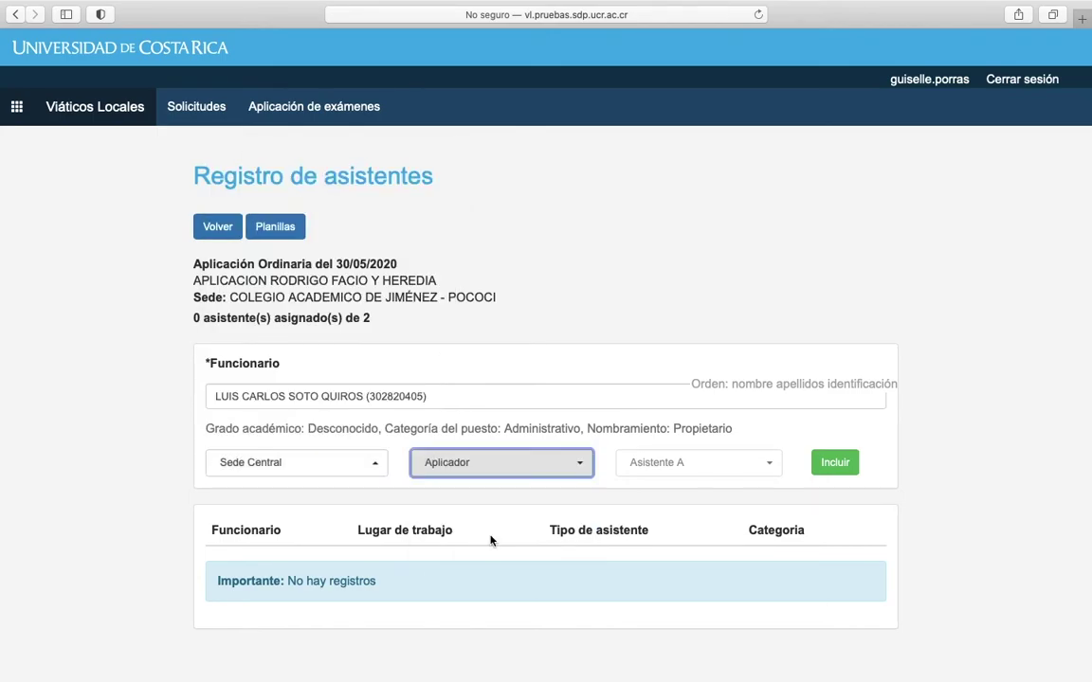
{"action": "left_click", "coordinate": [839, 468]}
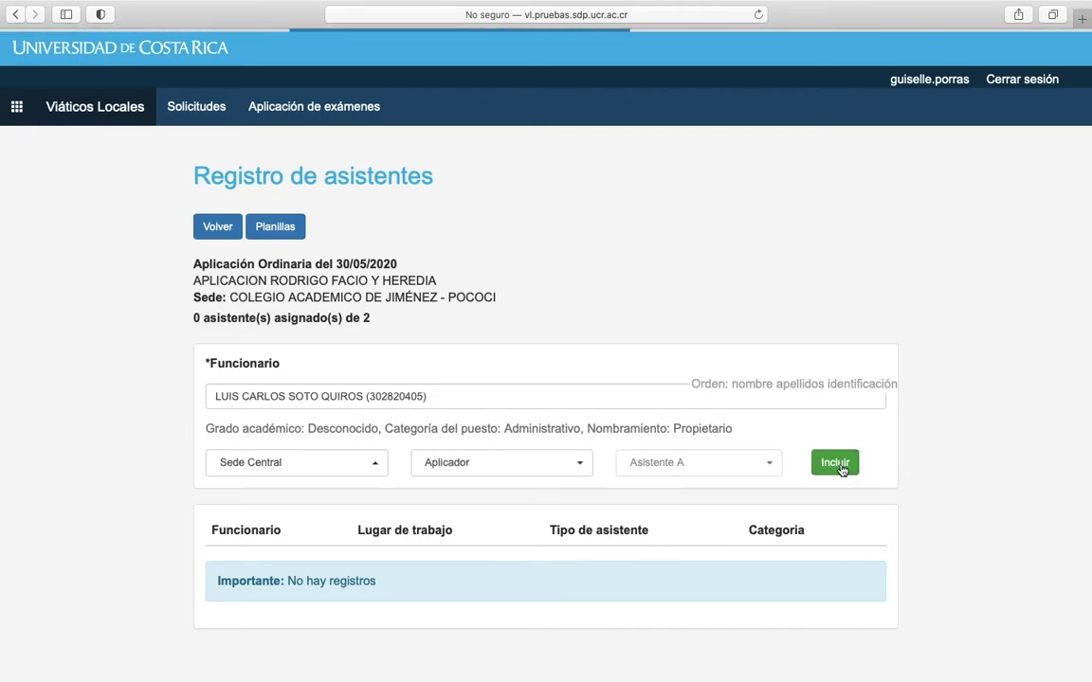
Add a second staff member as a Sede Central Aplicador, reaching 2 of 2 assigned.
{"action": "scroll", "coordinate": [633, 441], "scroll_direction": "down", "scroll_amount": 1}
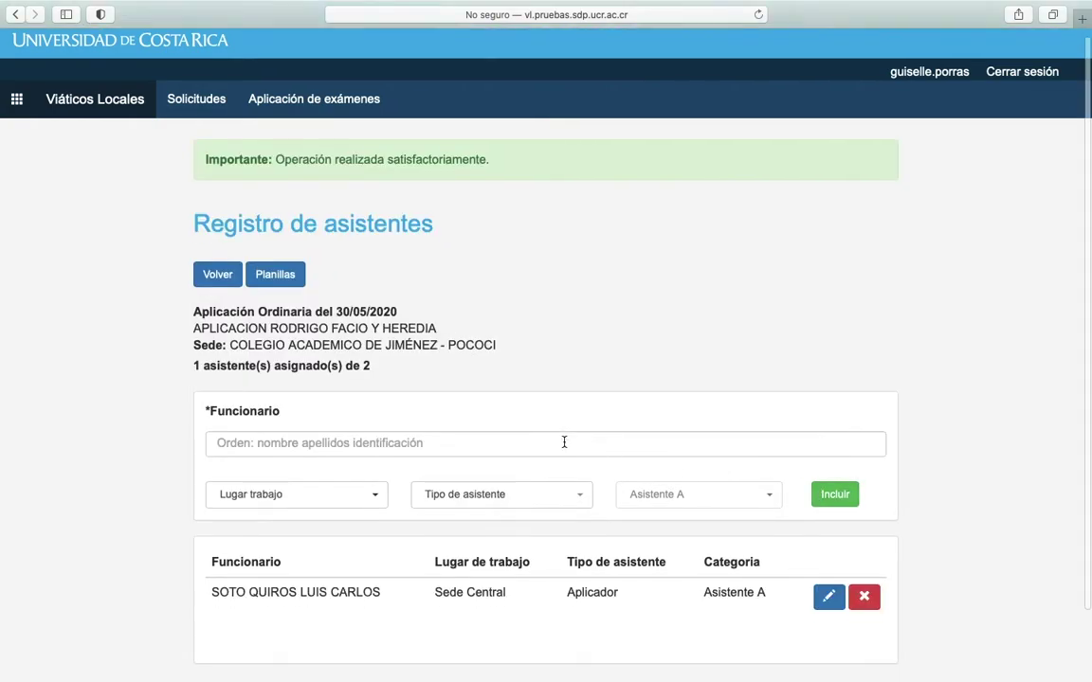
{"action": "scroll", "coordinate": [564, 441], "scroll_direction": "up", "scroll_amount": 1}
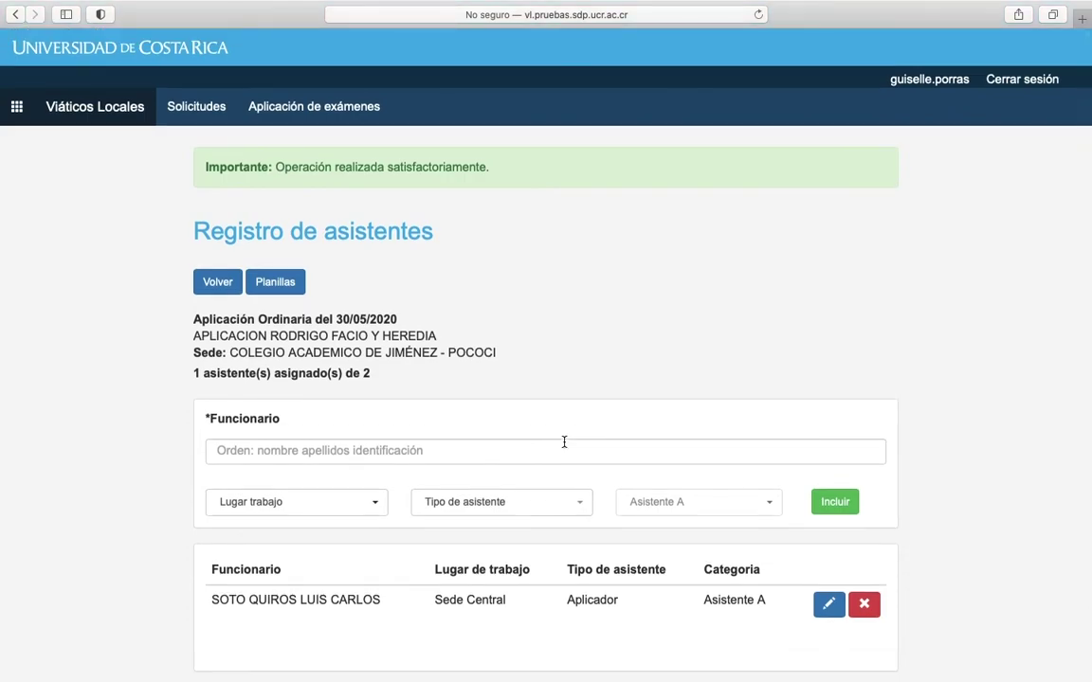
{"action": "left_click", "coordinate": [549, 455]}
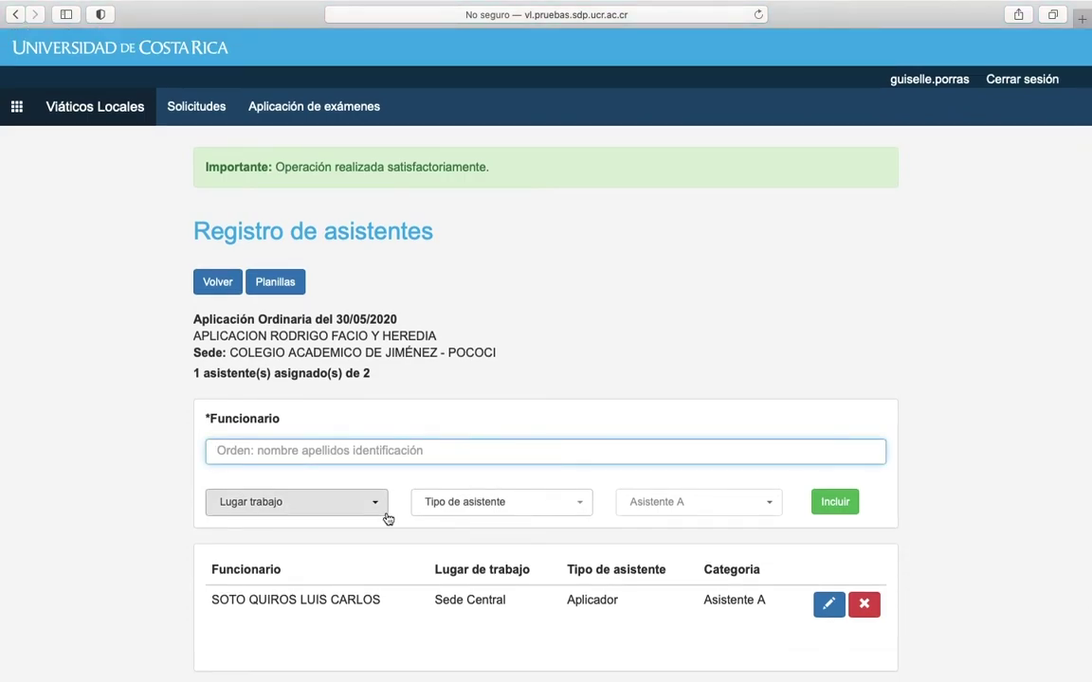
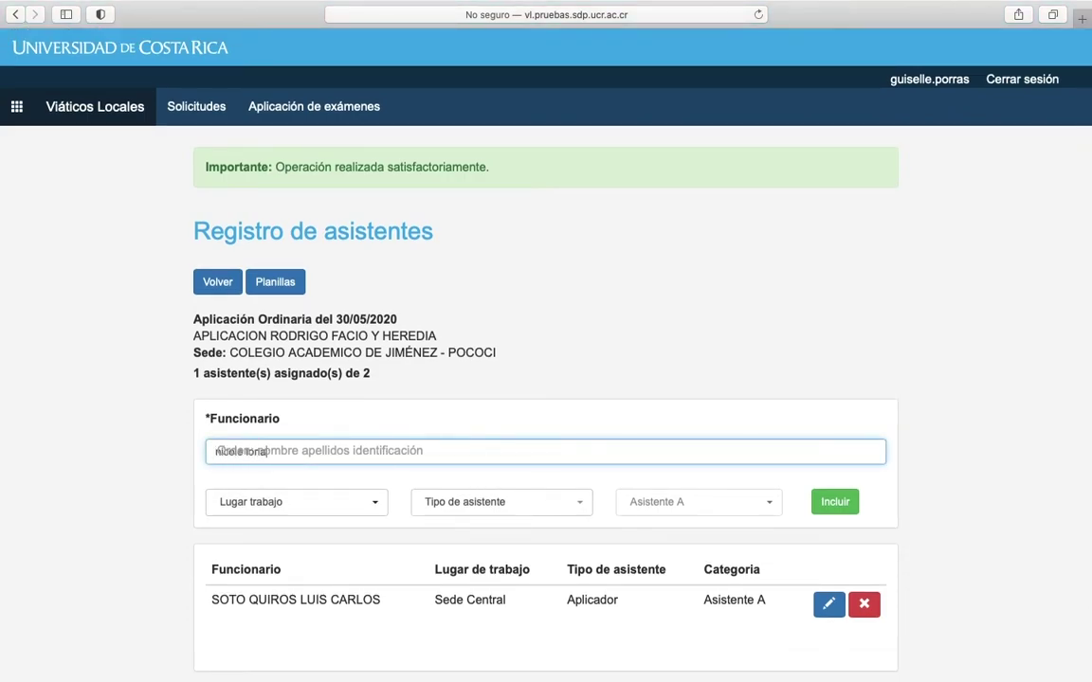
{"action": "left_click", "coordinate": [287, 476]}
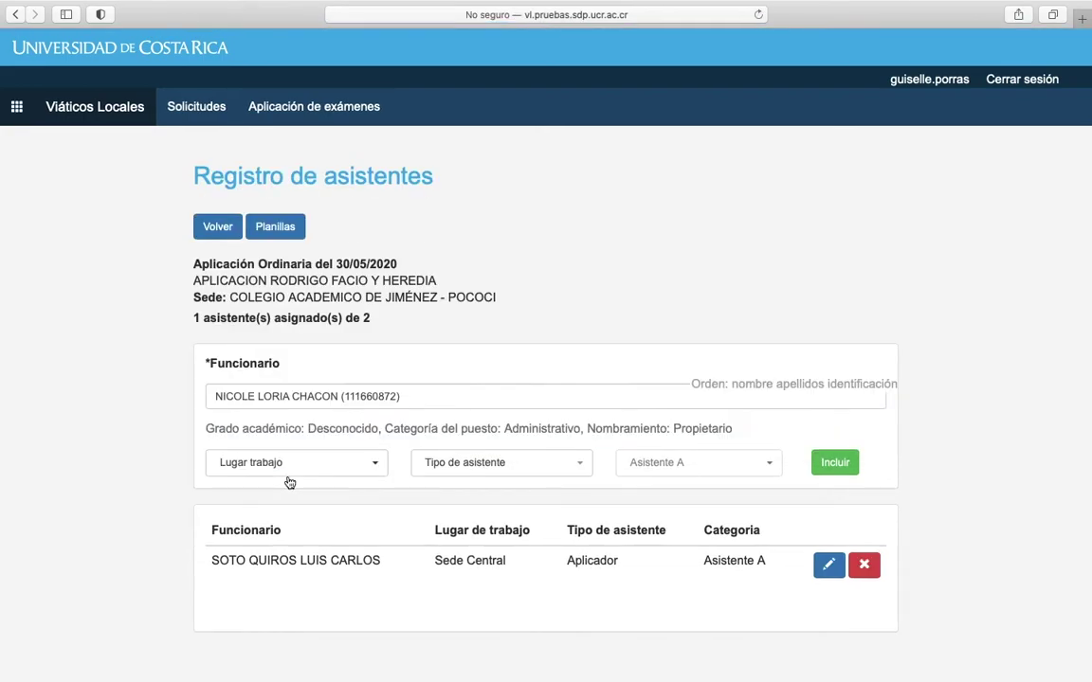
{"action": "left_click", "coordinate": [363, 463]}
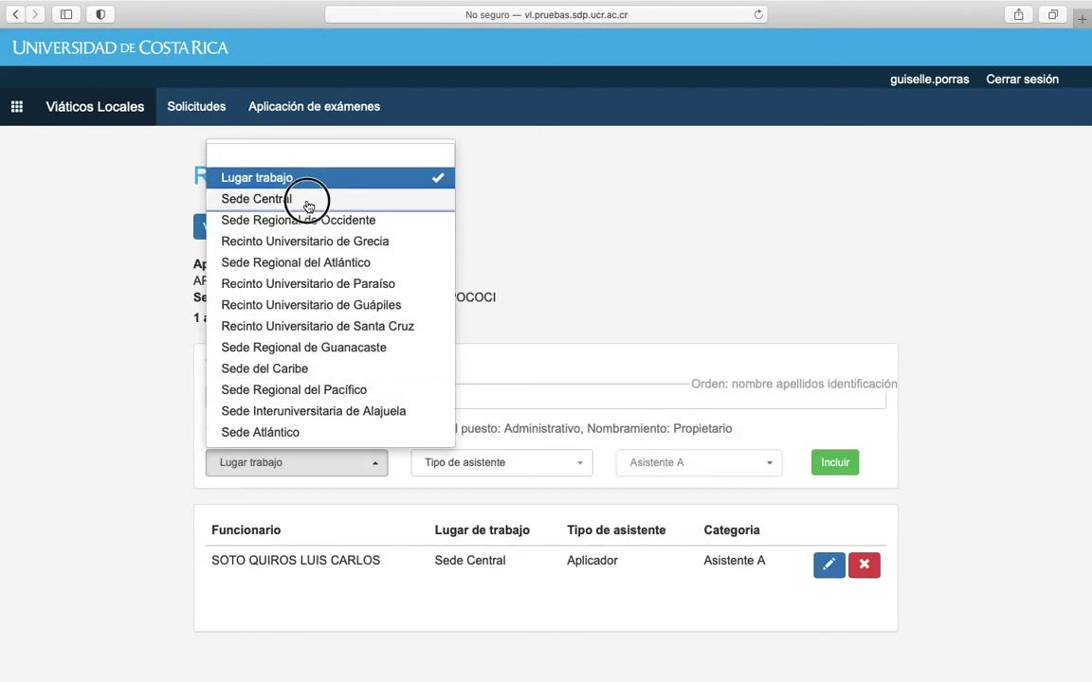
{"action": "left_click", "coordinate": [301, 200]}
{"action": "left_click", "coordinate": [500, 463]}
{"action": "left_click", "coordinate": [479, 540]}
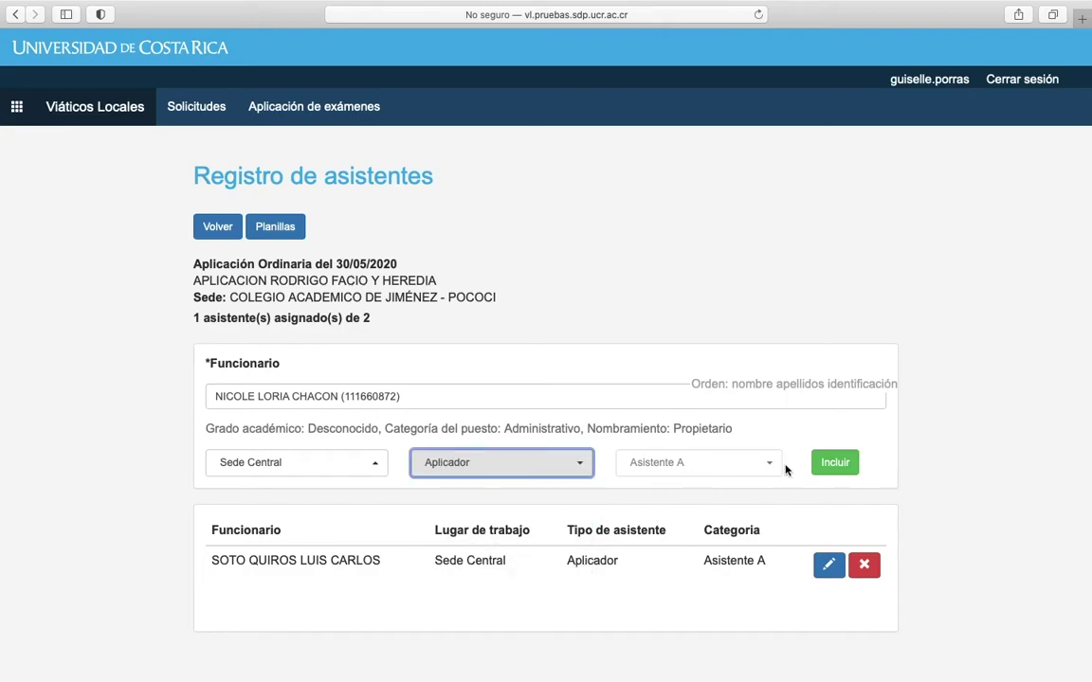
{"action": "left_click", "coordinate": [835, 462]}
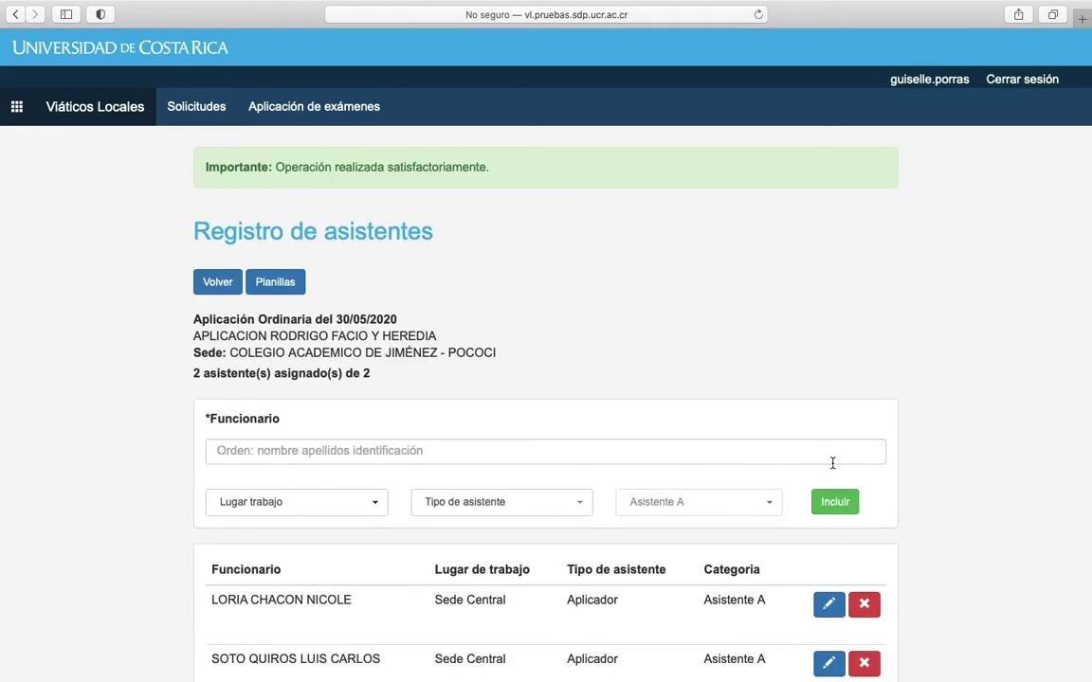
{"action": "scroll", "coordinate": [832, 462], "scroll_direction": "down", "scroll_amount": 3}
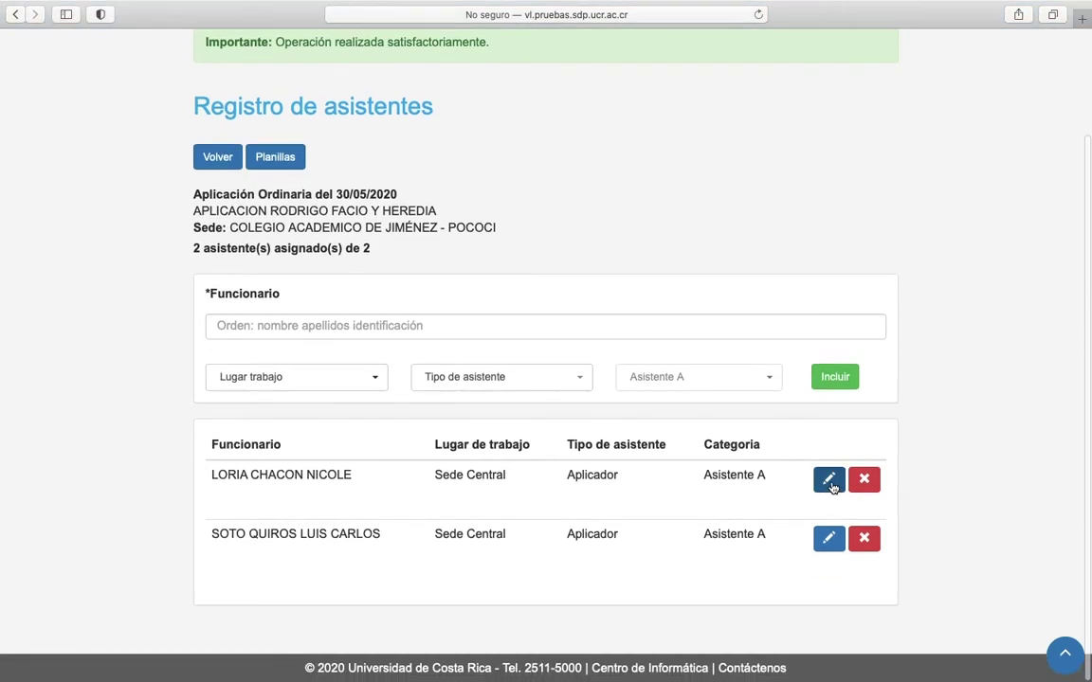
Edit the first assistant's entry and save it.
{"action": "left_click", "coordinate": [829, 482]}
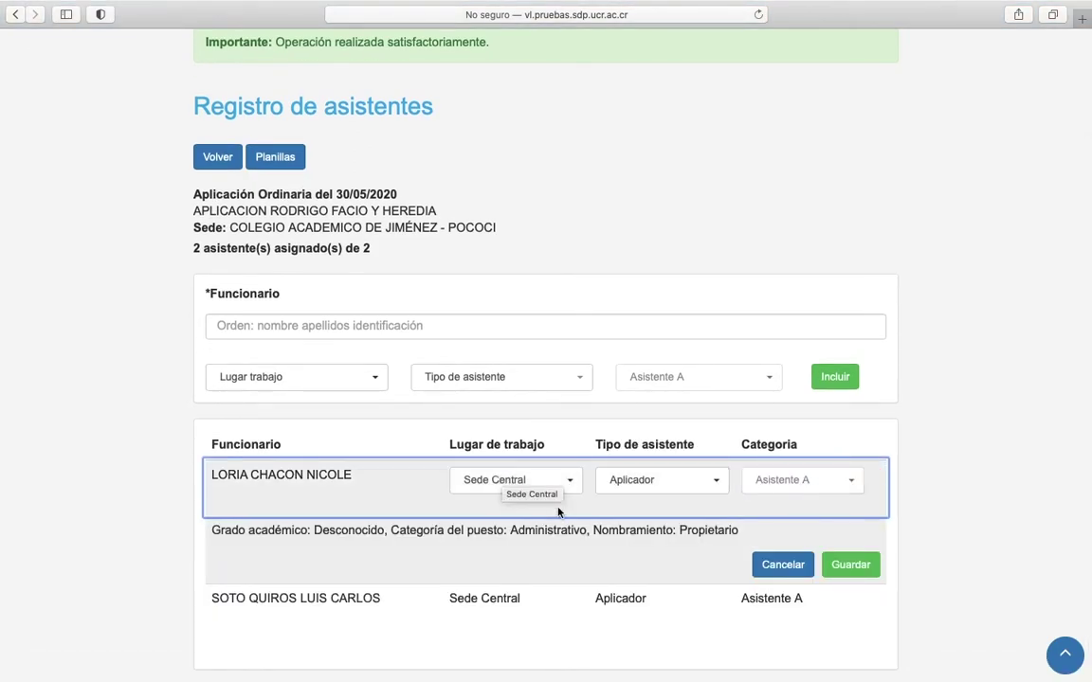
{"action": "left_click", "coordinate": [859, 568]}
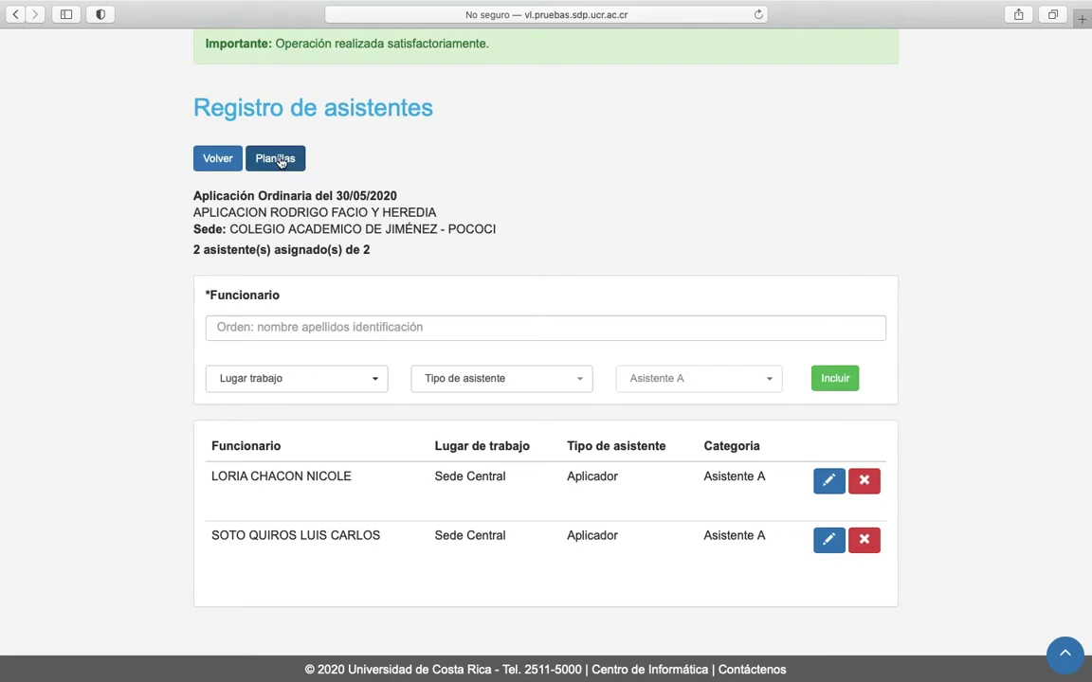
Preview the application's Planilla de asistentes, then return to the Convocatorias list.
{"action": "left_click", "coordinate": [219, 160]}
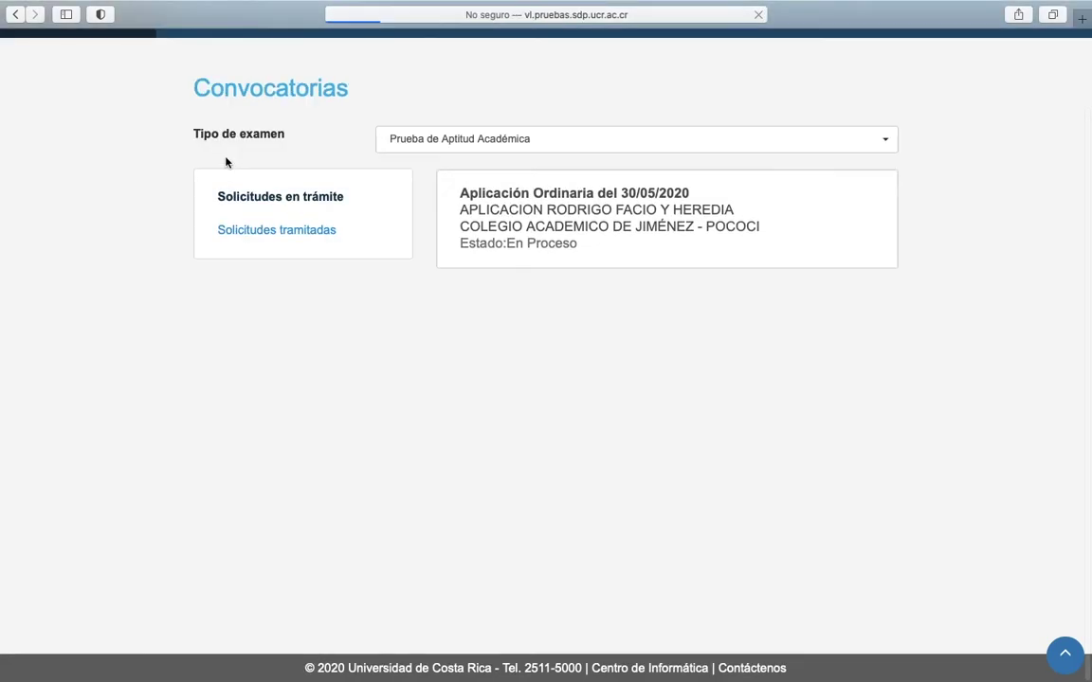
{"action": "left_click", "coordinate": [614, 243]}
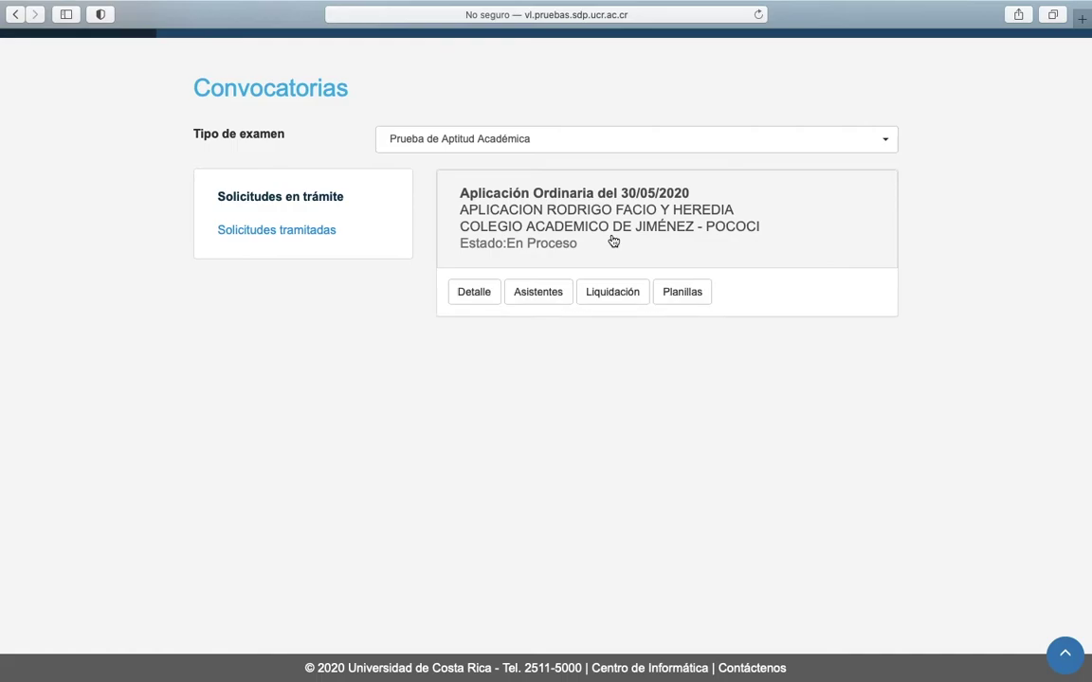
{"action": "left_click", "coordinate": [693, 301]}
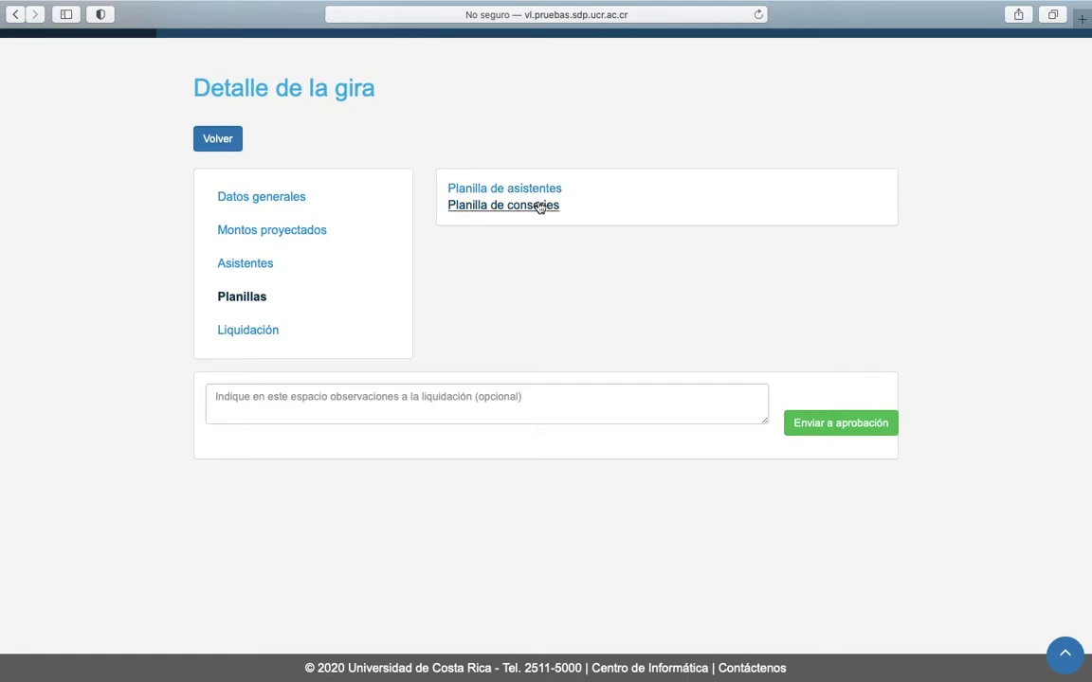
{"action": "left_click", "coordinate": [531, 191]}
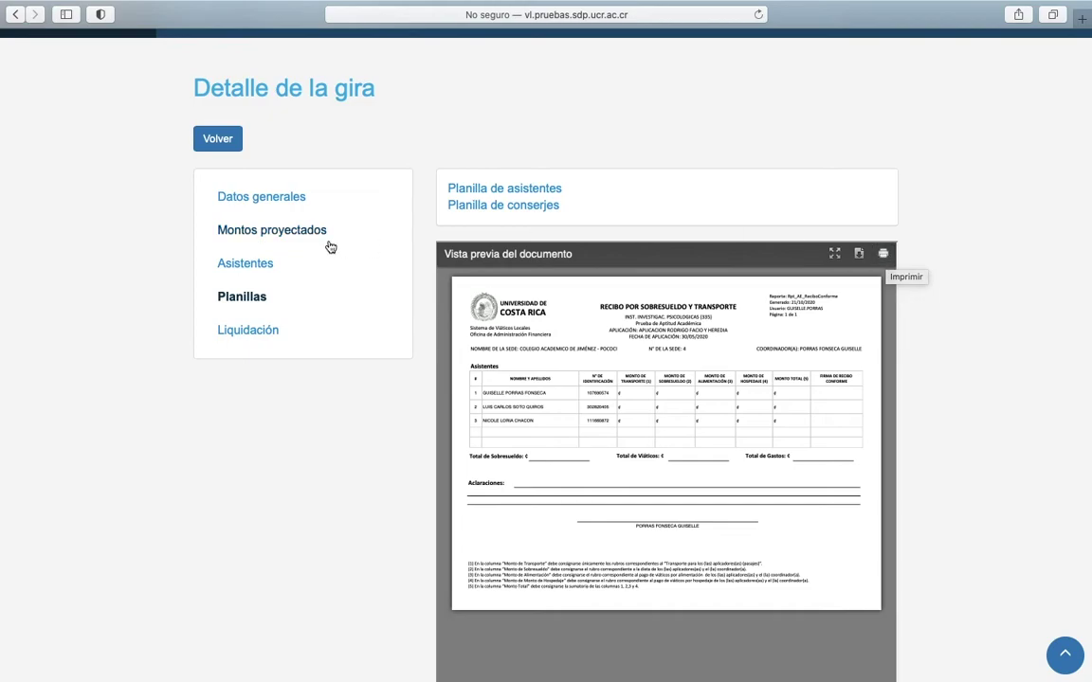
{"action": "left_click", "coordinate": [227, 142]}
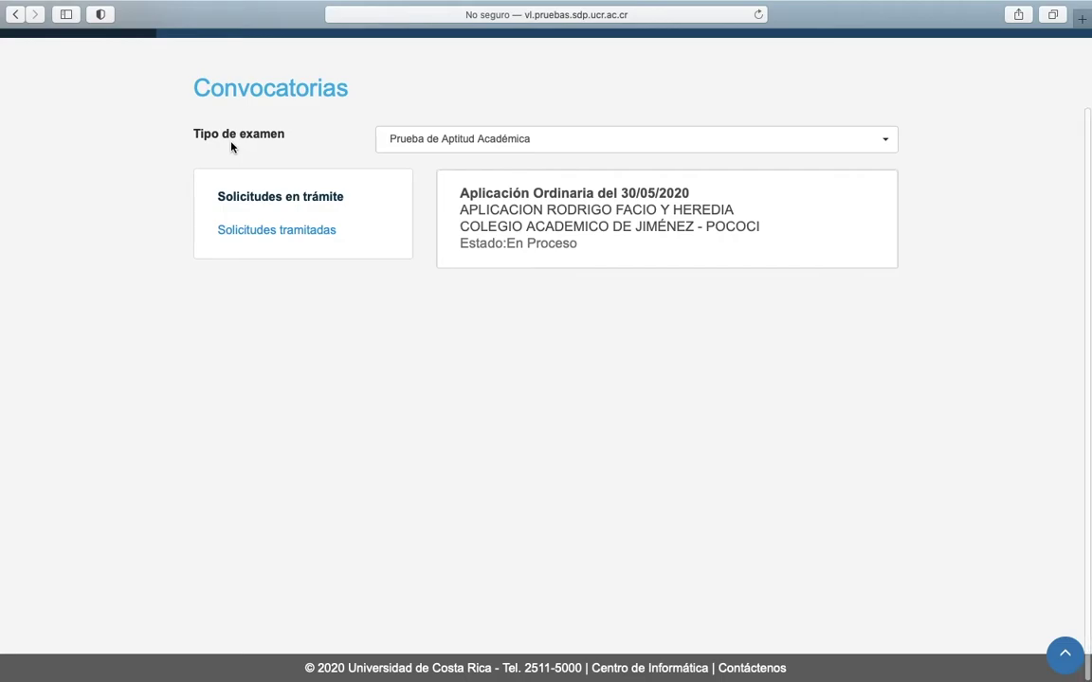
Save the application's liquidation with Cantidad de conserjes set to 1.
{"action": "left_click", "coordinate": [585, 213]}
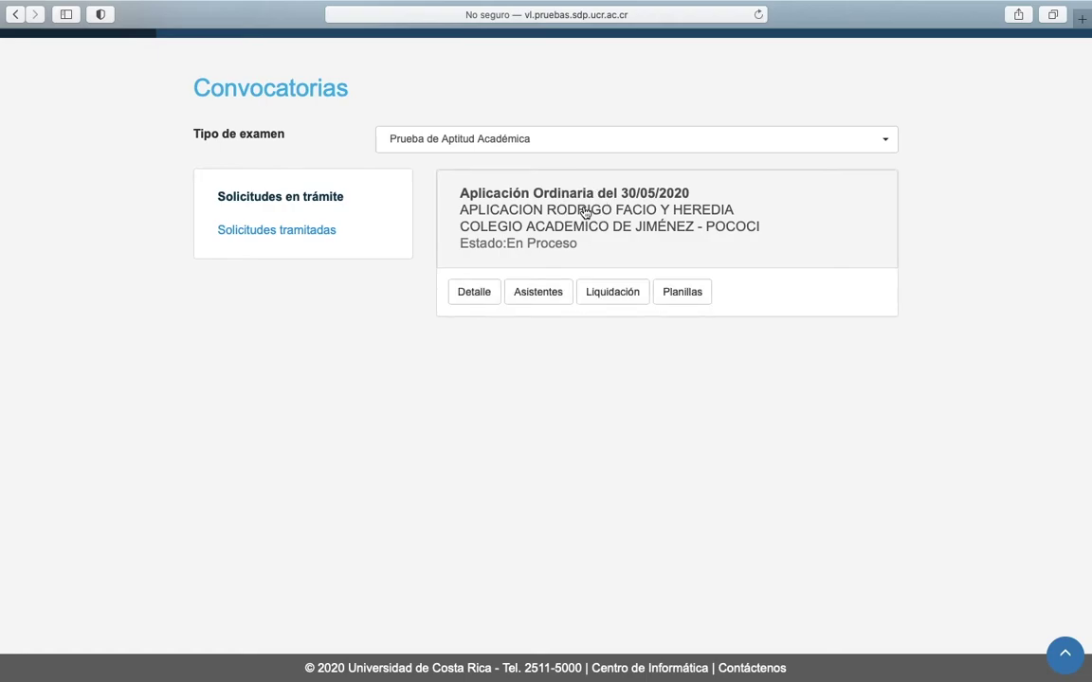
{"action": "left_click", "coordinate": [626, 294]}
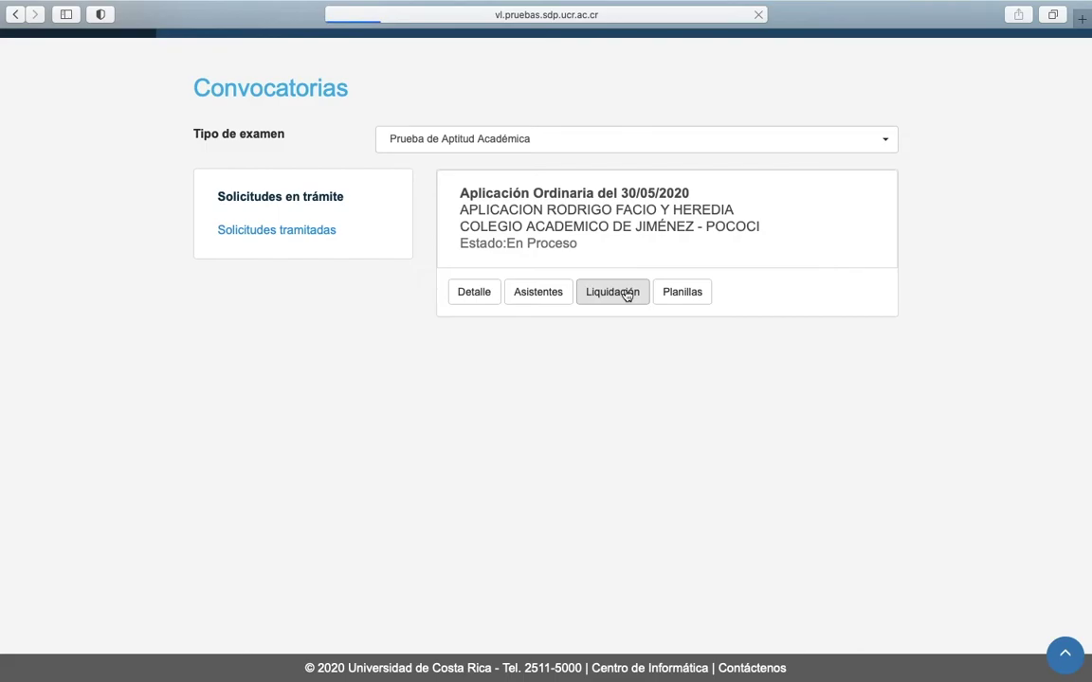
{"action": "scroll", "coordinate": [624, 295], "scroll_direction": "down", "scroll_amount": 2}
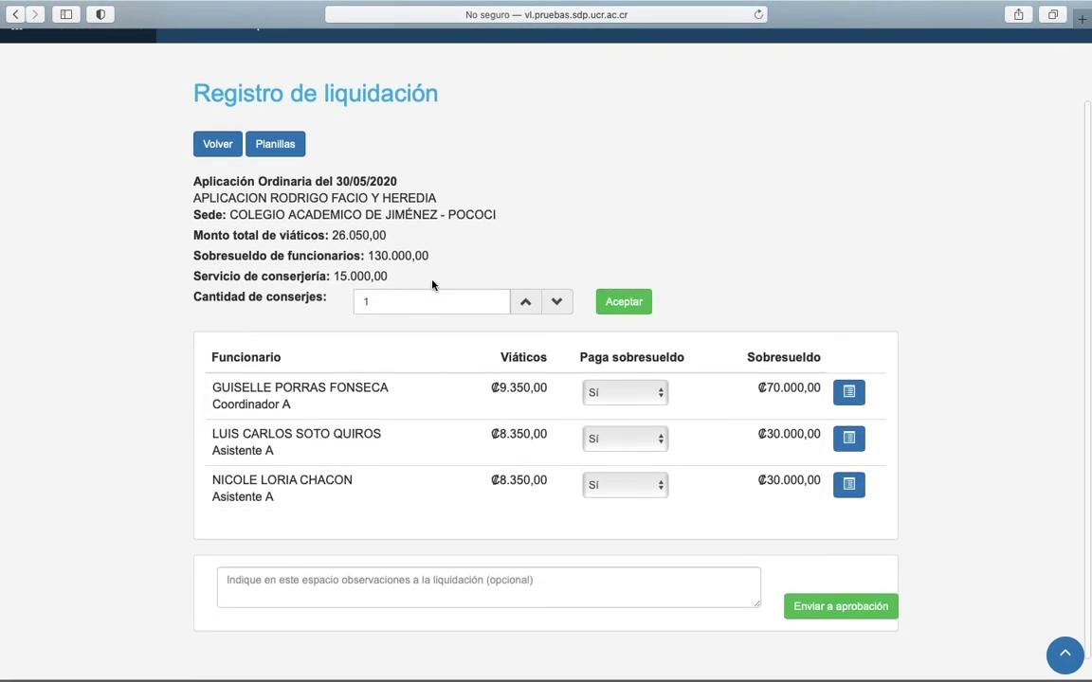
{"action": "left_click", "coordinate": [525, 301]}
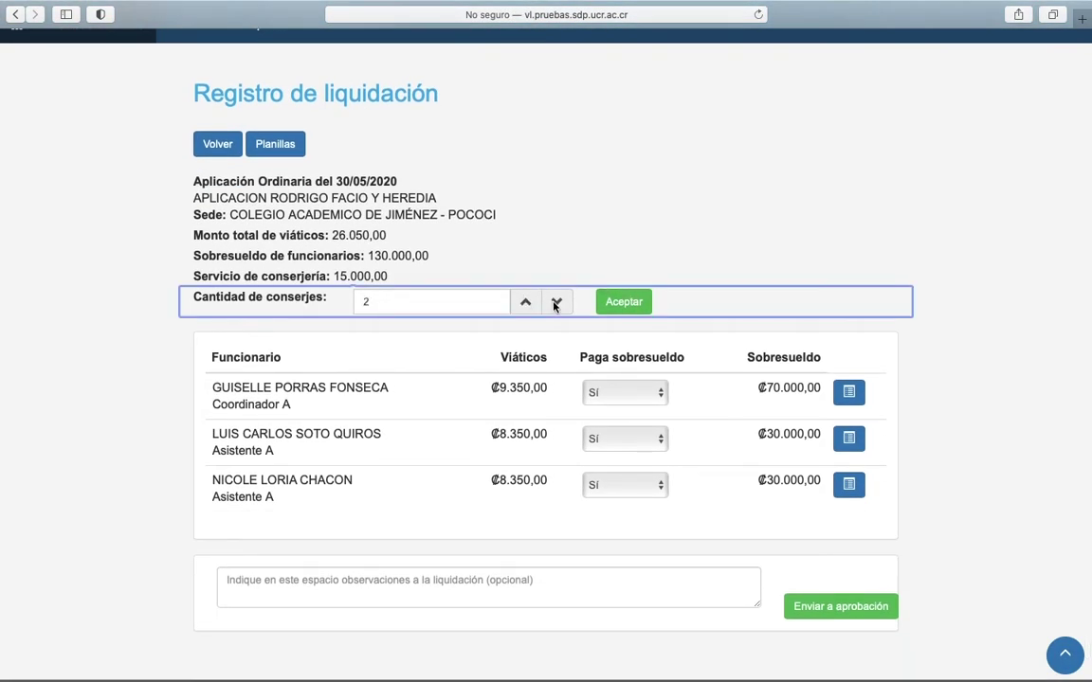
{"action": "left_click", "coordinate": [557, 303]}
{"action": "left_click", "coordinate": [628, 304]}
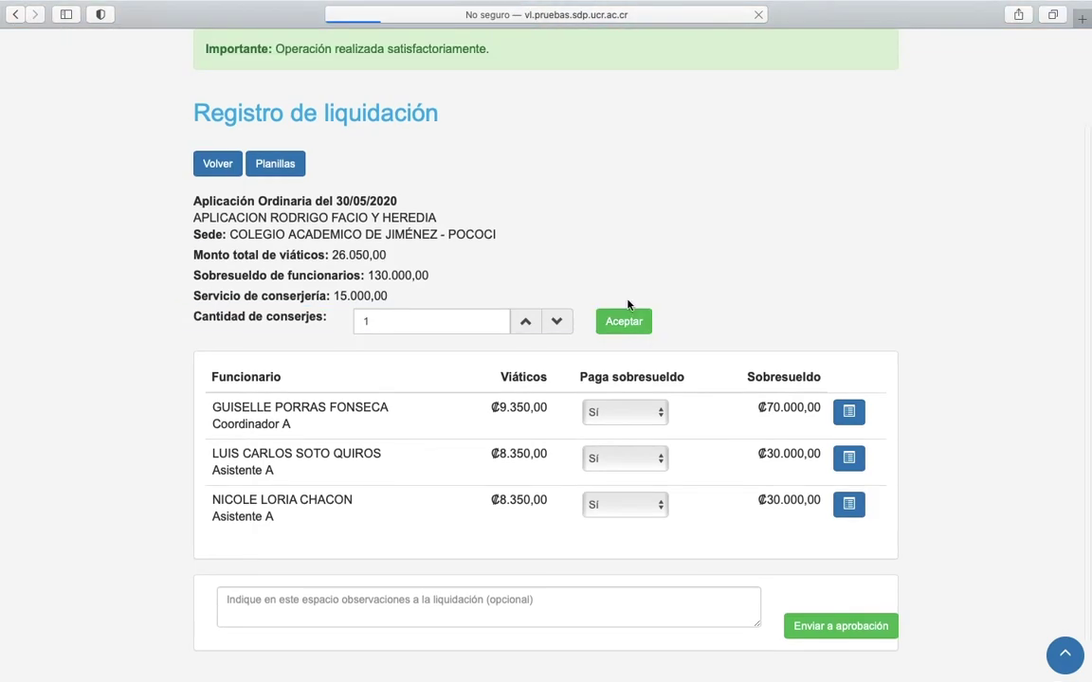
{"action": "scroll", "coordinate": [493, 396], "scroll_direction": "down", "scroll_amount": 2}
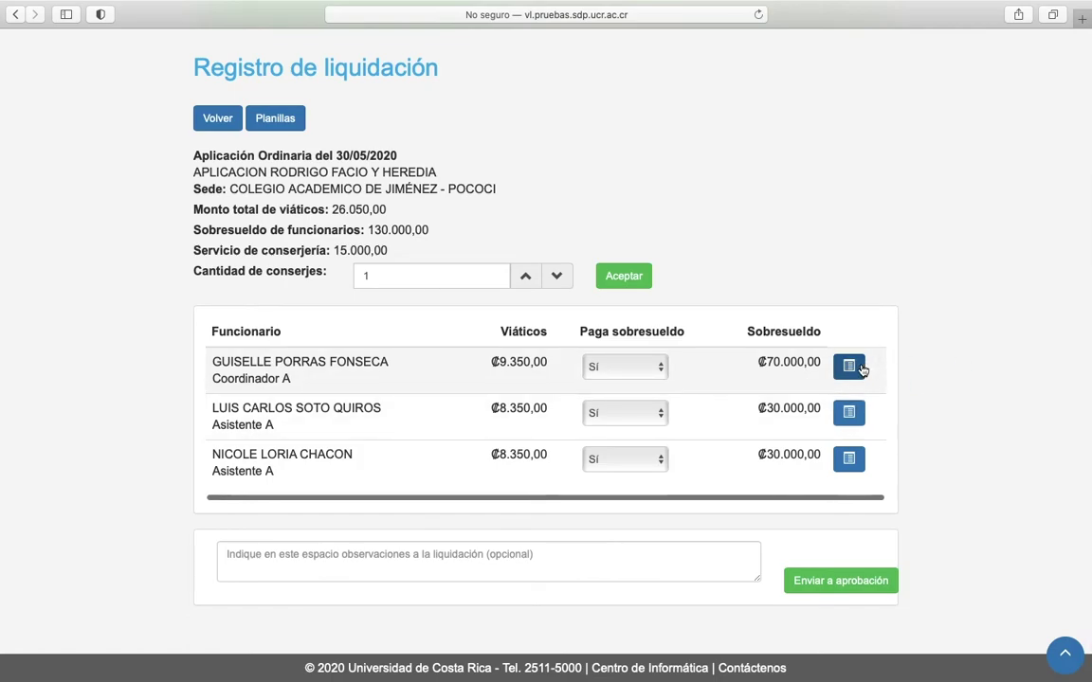
Enter 'Autobús' as the coordinator's transport observation.
{"action": "left_click", "coordinate": [861, 369]}
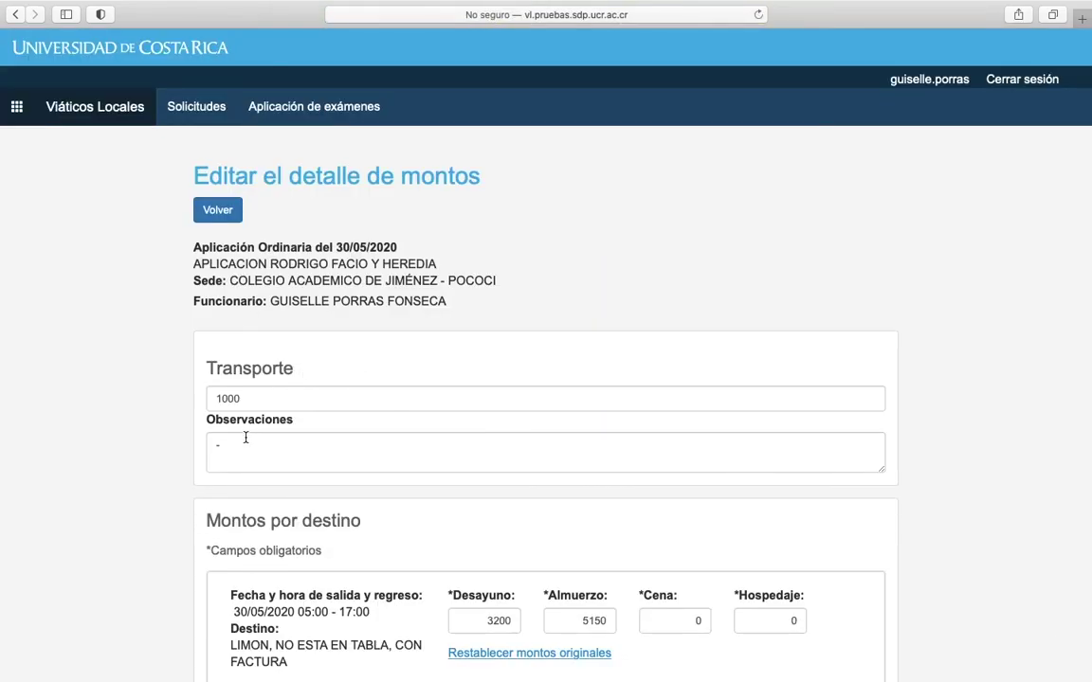
{"action": "left_click", "coordinate": [246, 438]}
{"action": "key", "text": "BackSpace"}
{"action": "type", "text": "Autobús"}
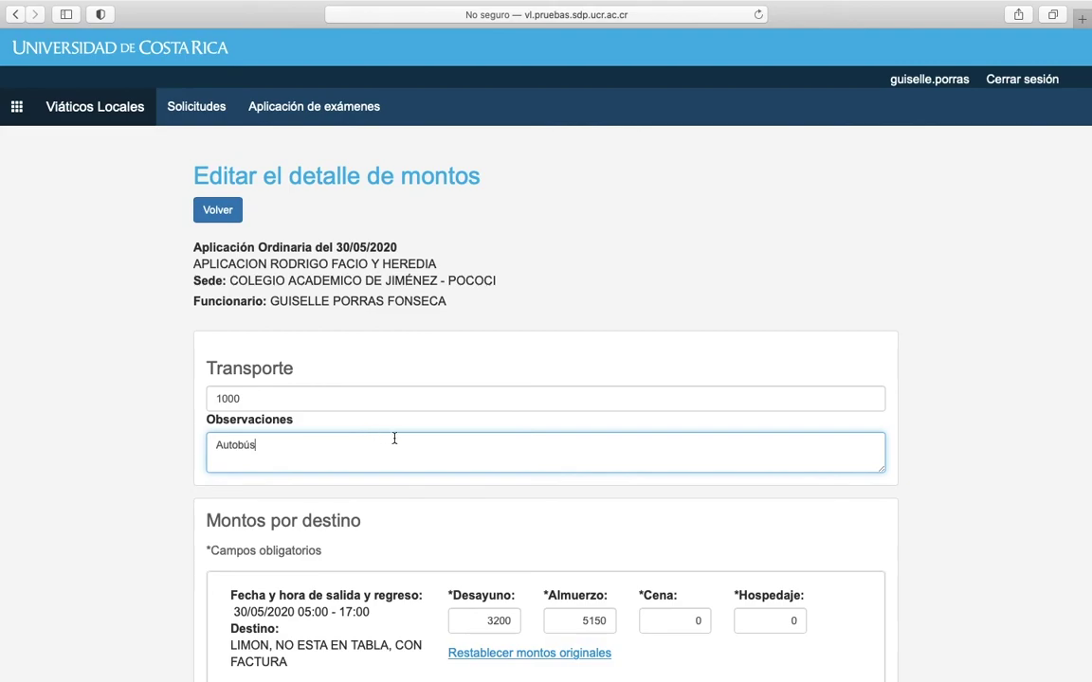
{"action": "scroll", "coordinate": [380, 456], "scroll_direction": "down", "scroll_amount": 5}
{"action": "scroll", "coordinate": [380, 461], "scroll_direction": "down", "scroll_amount": 3}
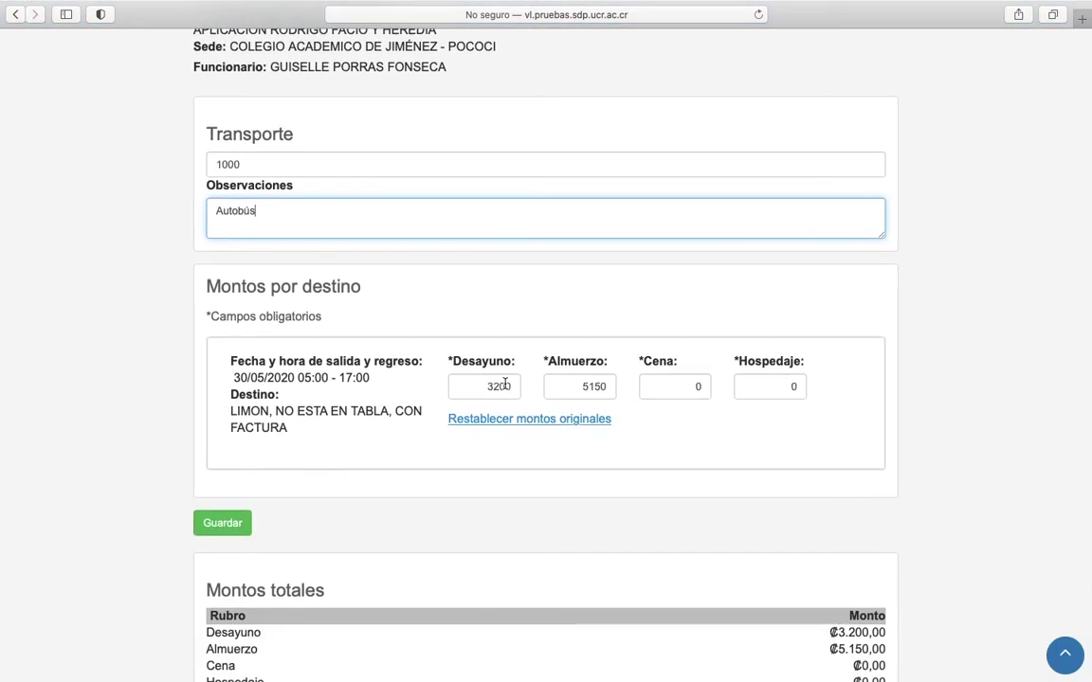
Change Desayuno to 3000, restore the original meal amounts, and save the coordinator's details.
{"action": "double_click", "coordinate": [479, 386]}
{"action": "type", "text": "3000"}
{"action": "left_click", "coordinate": [614, 387]}
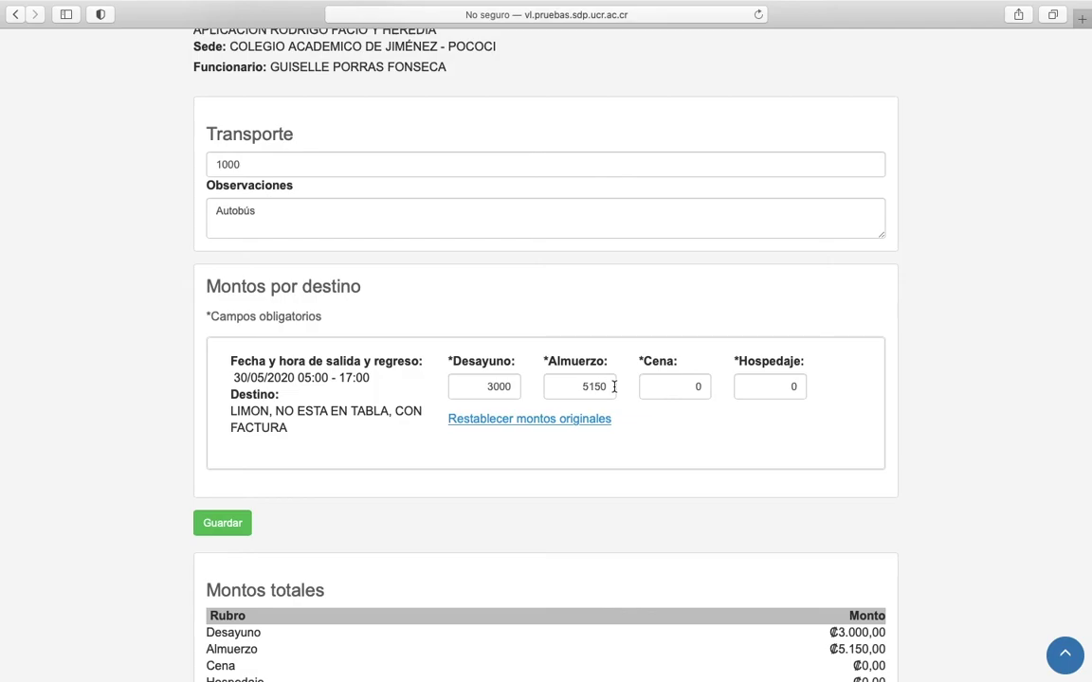
{"action": "left_click", "coordinate": [513, 424]}
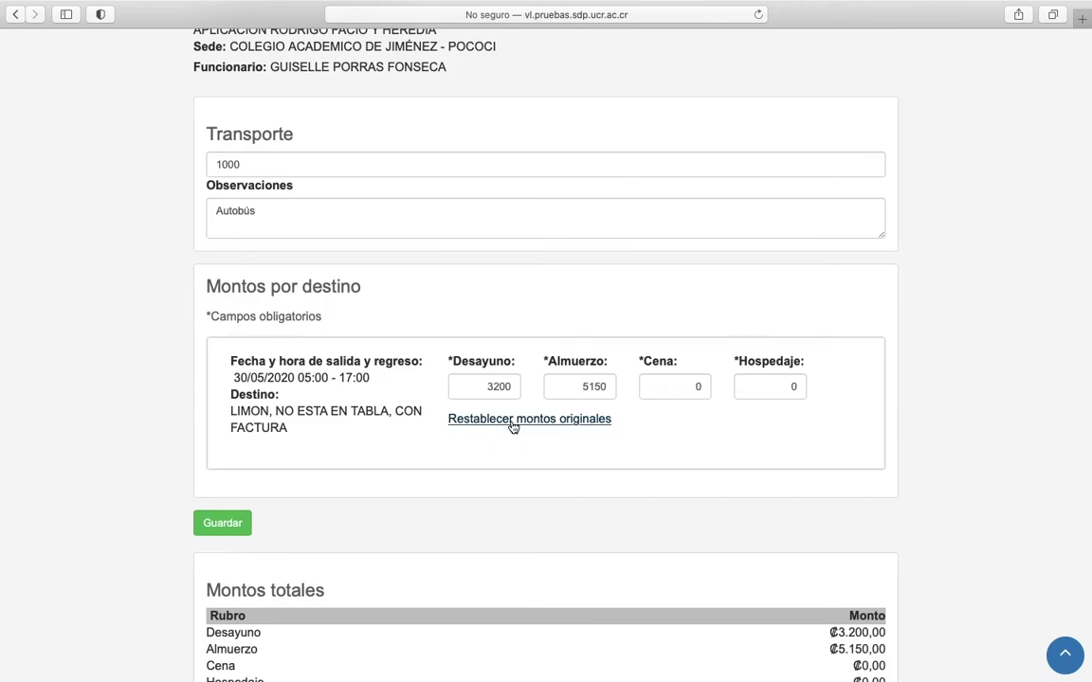
{"action": "scroll", "coordinate": [513, 426], "scroll_direction": "down", "scroll_amount": 3}
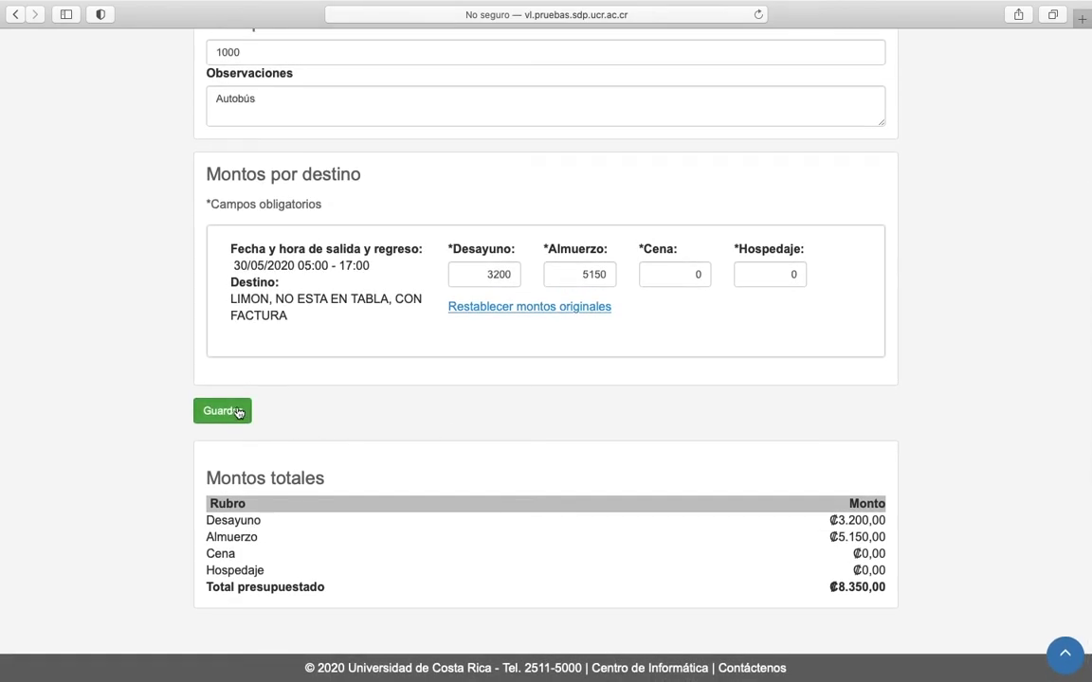
{"action": "left_click", "coordinate": [237, 411]}
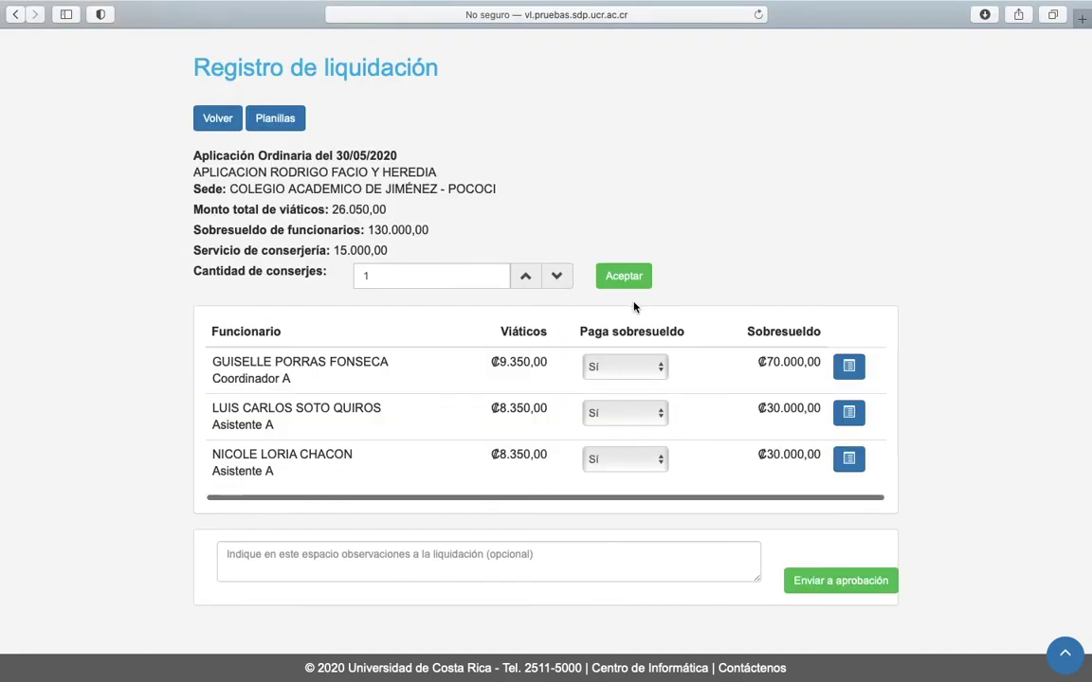
Submit the liquidation with Enviar a aprobación and confirm the success message.
{"action": "left_click", "coordinate": [294, 559]}
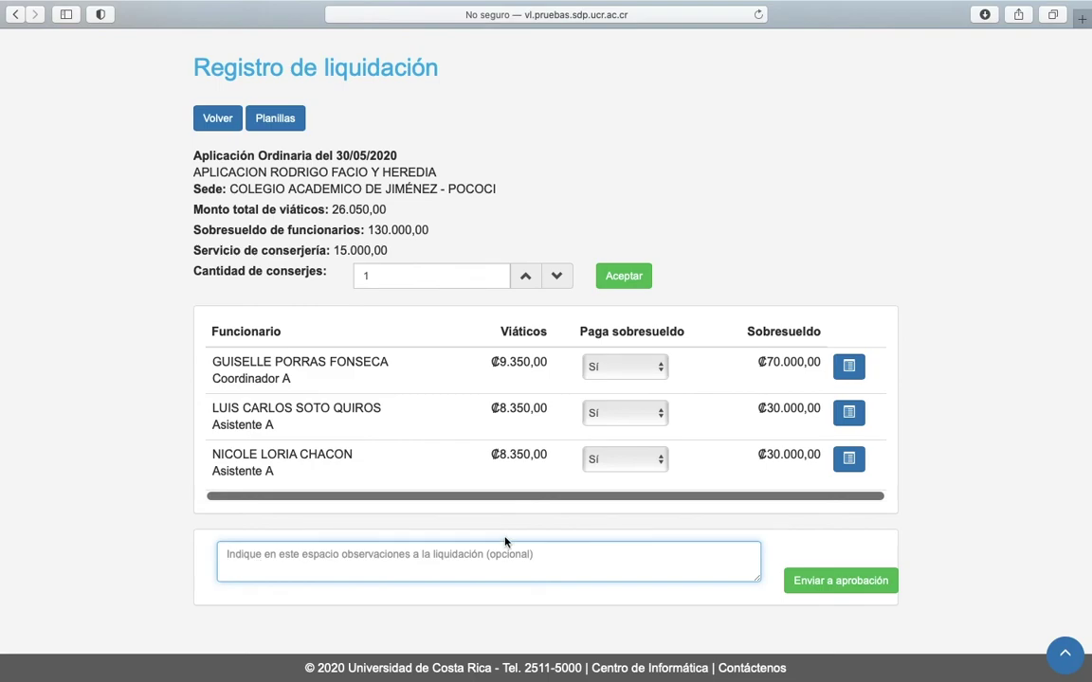
{"action": "left_click", "coordinate": [856, 585]}
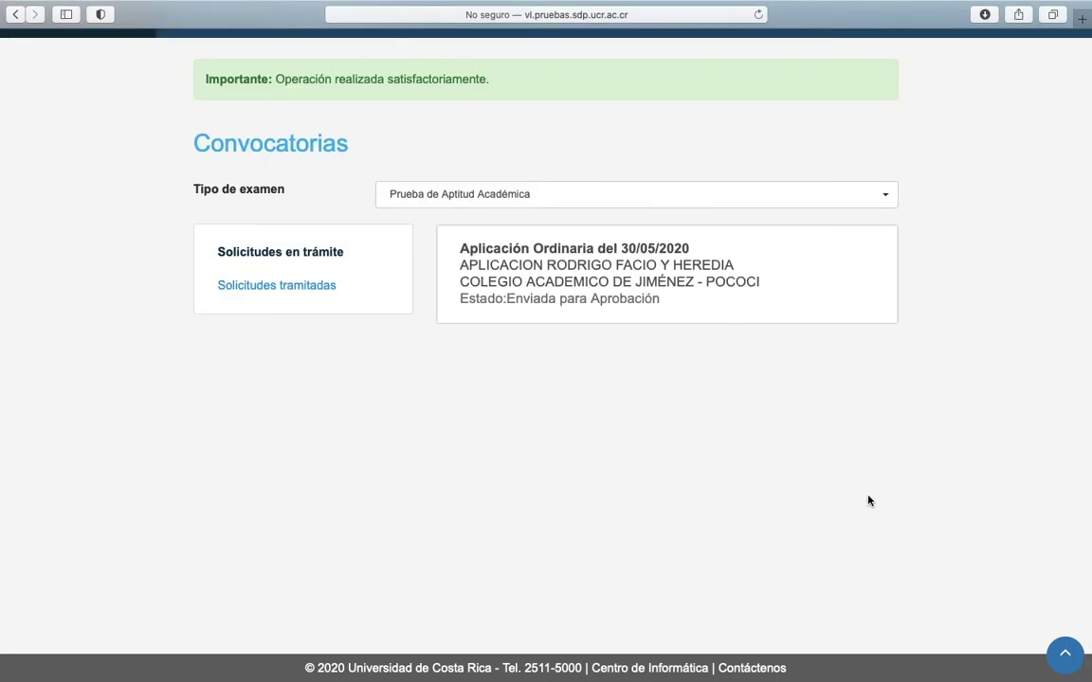
{"action": "scroll", "coordinate": [846, 495], "scroll_direction": "up", "scroll_amount": 2}
{"action": "left_click_drag", "start_coordinate": [501, 172], "coordinate": [195, 168]}
{"action": "left_click", "coordinate": [548, 219]}
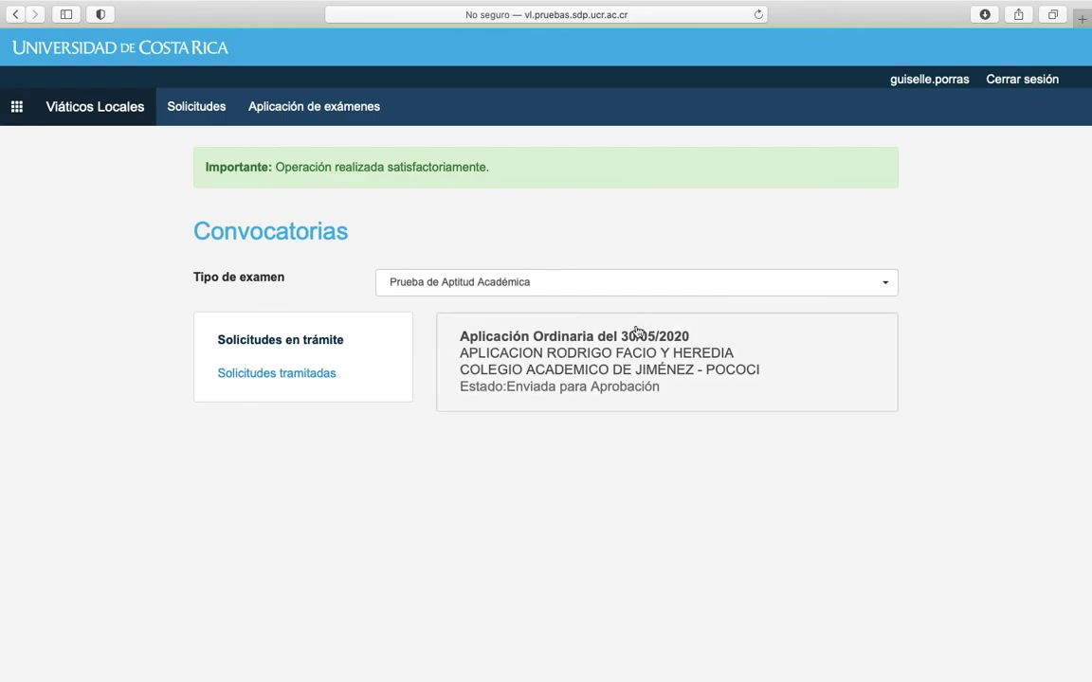
Open the 30/05/2020 application's Detalle and show its Planillas section.
{"action": "left_click", "coordinate": [651, 351]}
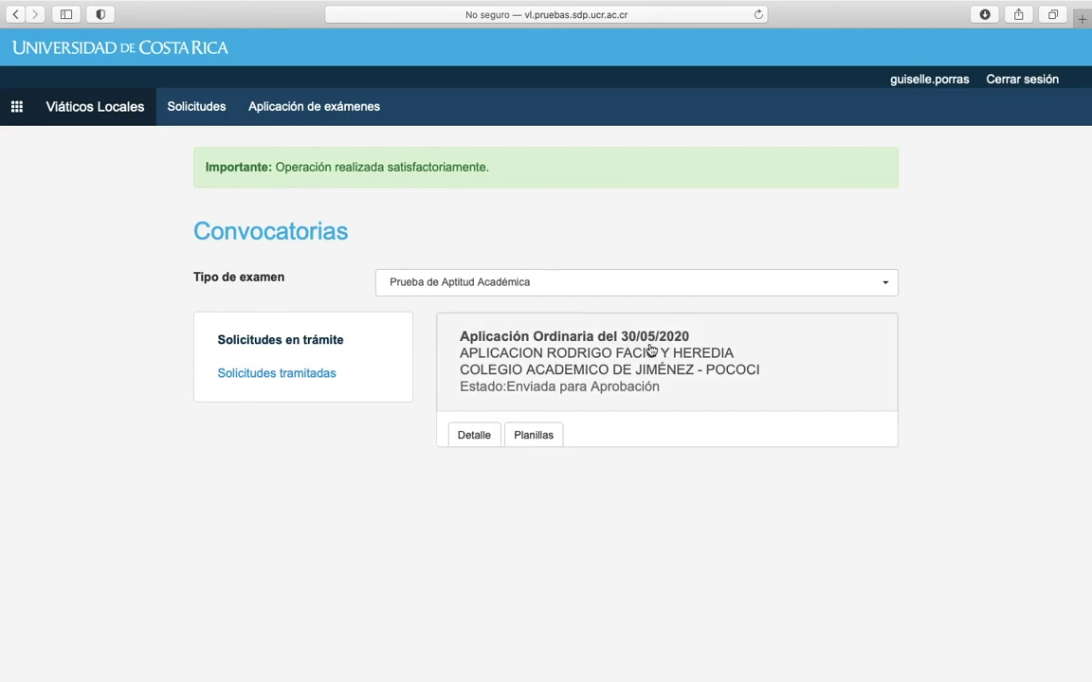
{"action": "left_click", "coordinate": [474, 437]}
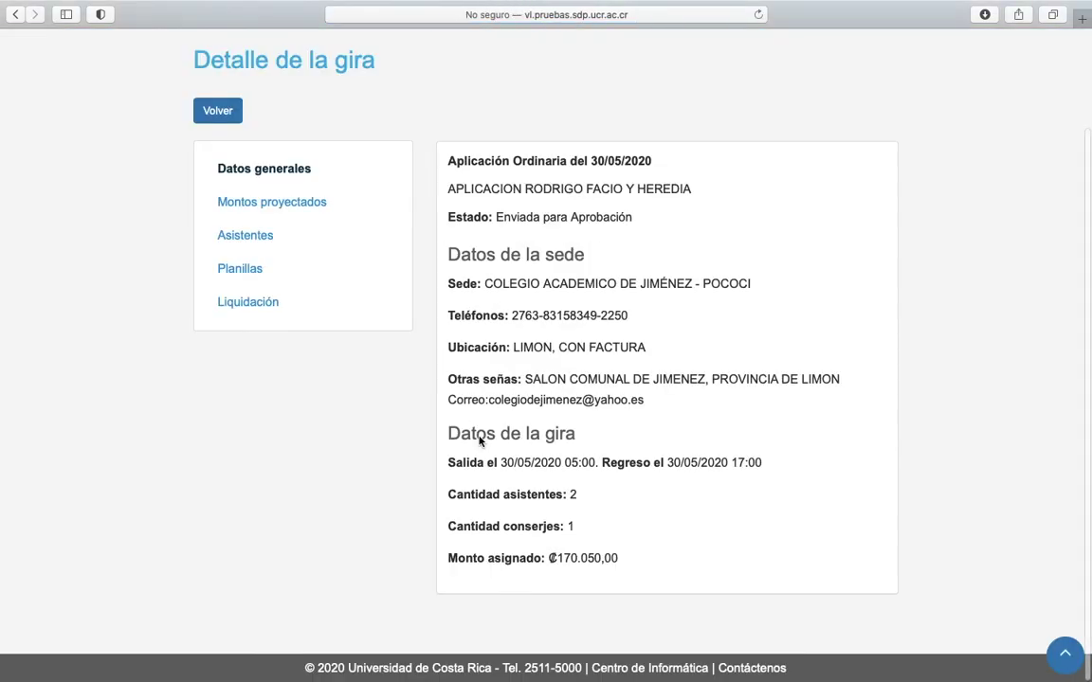
{"action": "scroll", "coordinate": [504, 396], "scroll_direction": "up", "scroll_amount": 2}
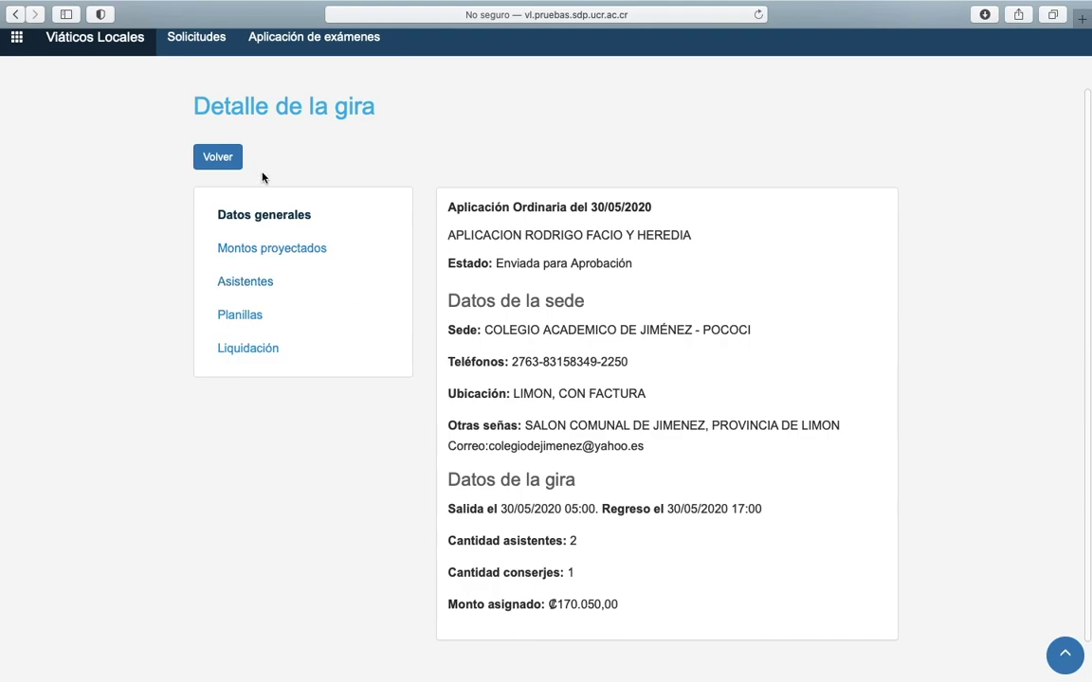
{"action": "left_click", "coordinate": [250, 315]}
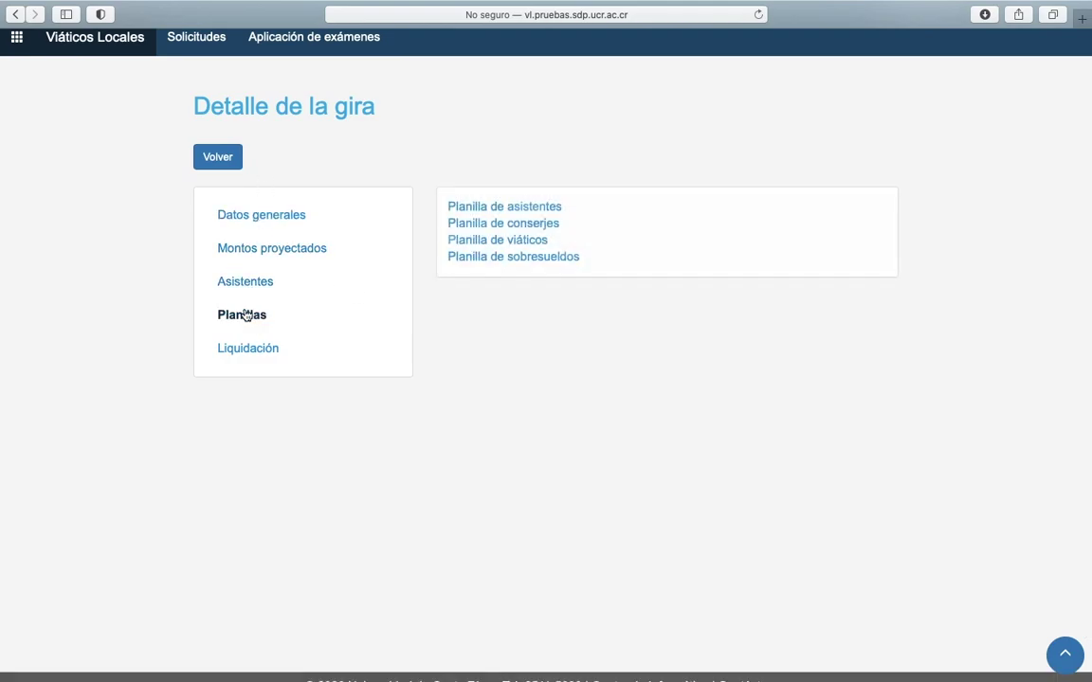